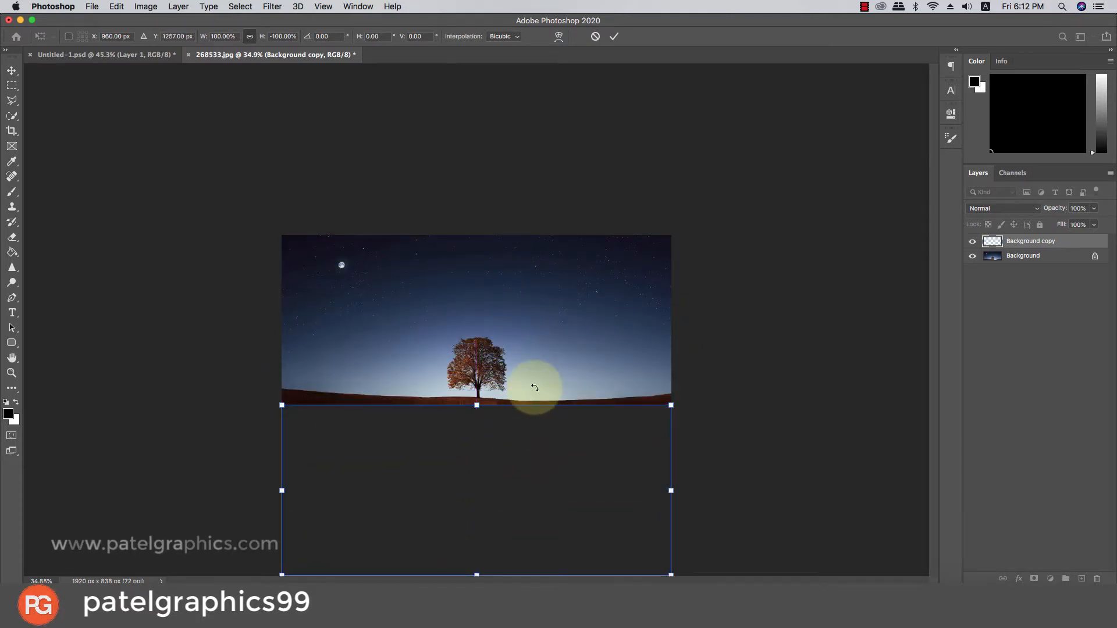
Step: Commit the flipped copy's transform below the photo and crop the canvas outward to 1920 x 1676 px to include the reflection
key("Return")
scroll(532, 372, "down", 2)
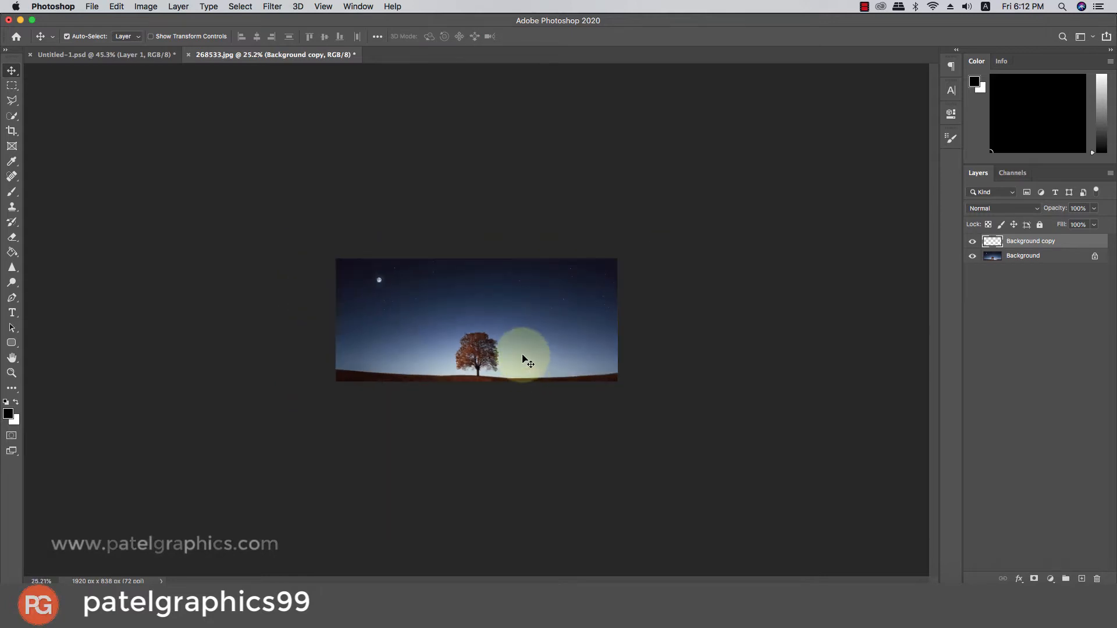
left_click(11, 130)
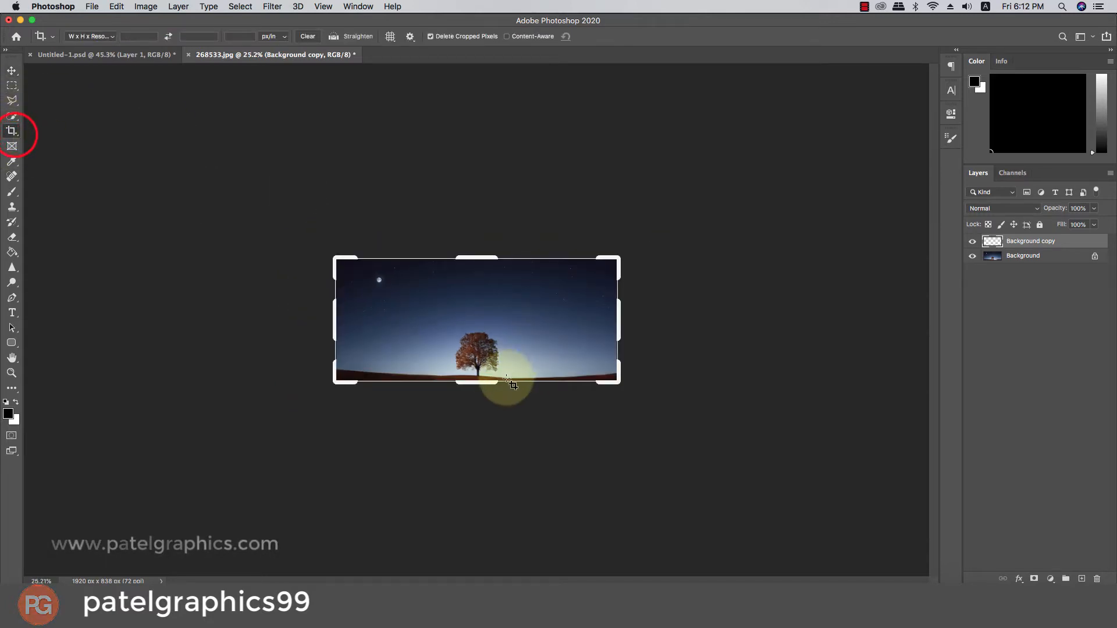
left_click_drag(480, 382, 483, 442)
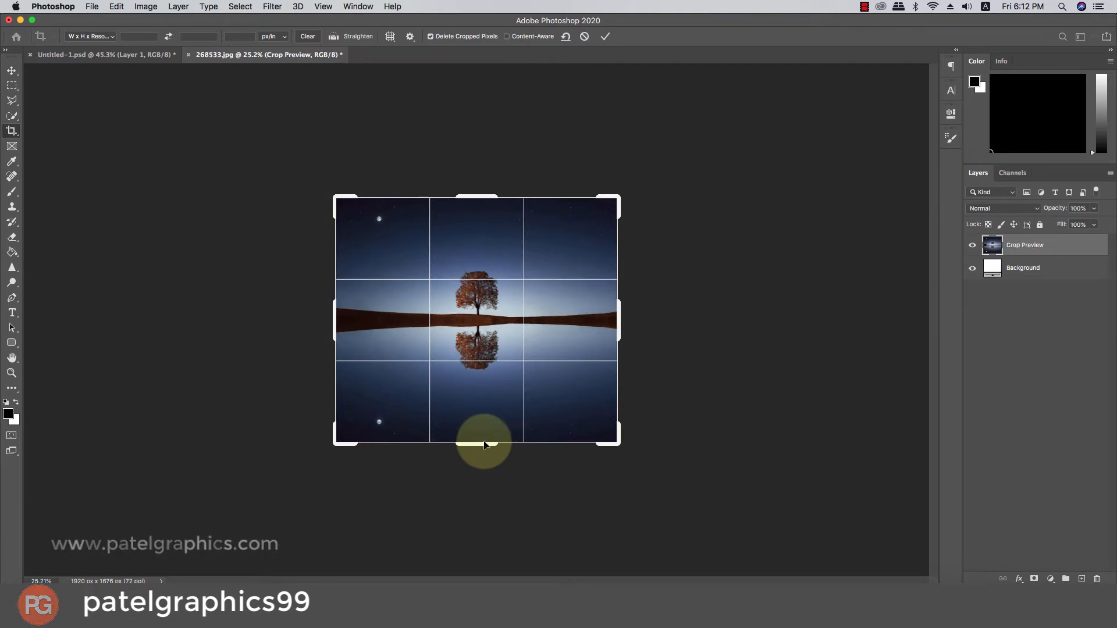
left_click(608, 36)
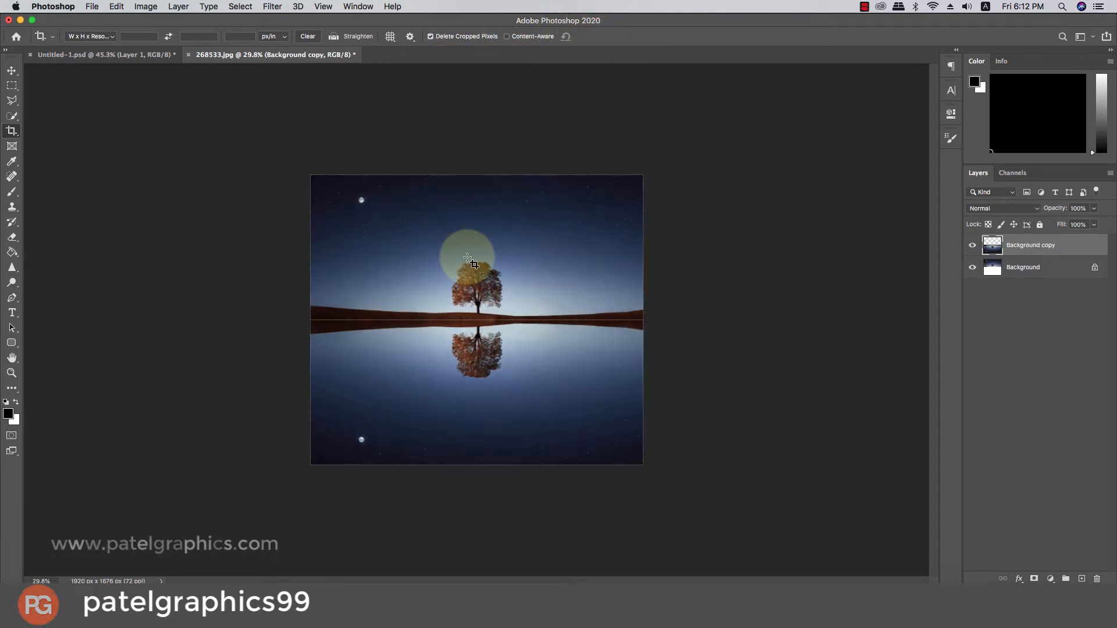
Step: Compare the image with the Background copy layer hidden and shown
left_click_drag(471, 263, 495, 283)
key("v")
left_click(1027, 249)
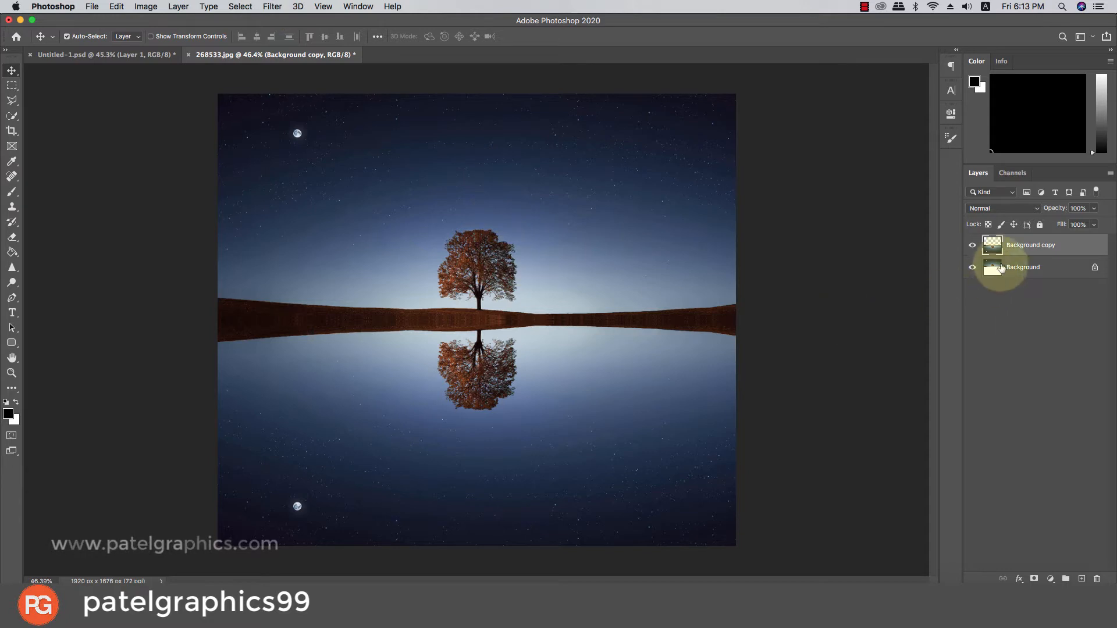
left_click(972, 245)
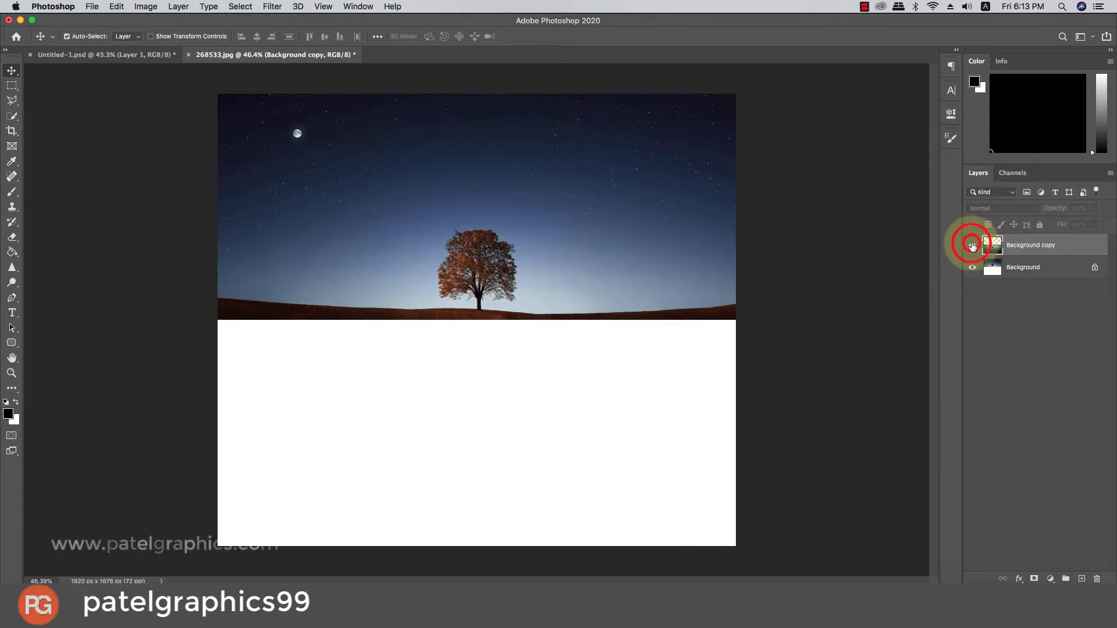
left_click(972, 245)
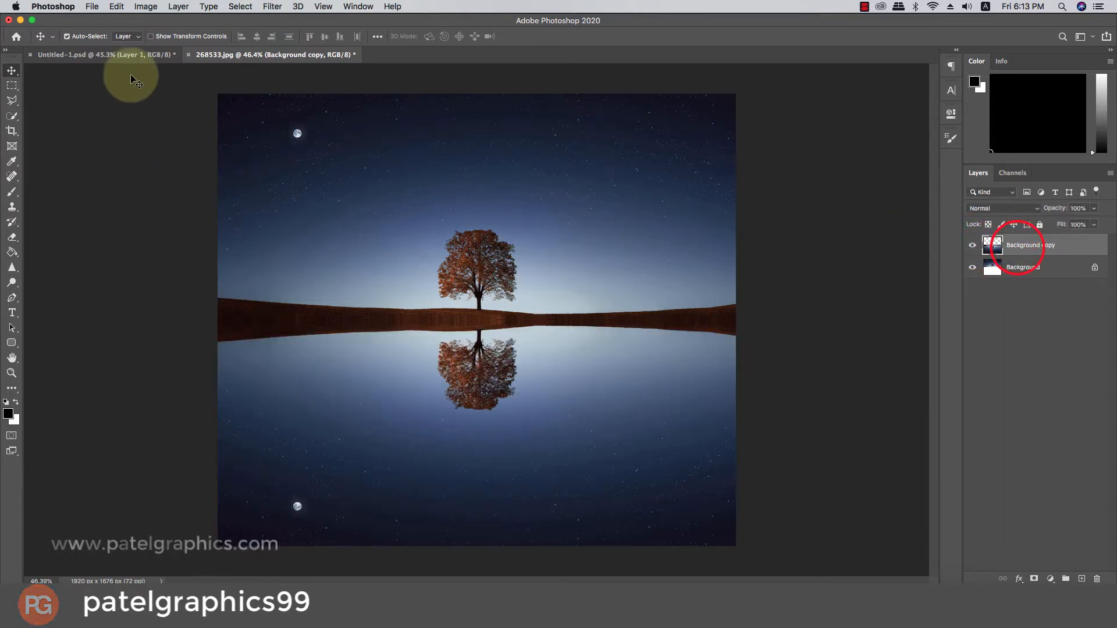
Step: Switch to the Untitled-1.psd document and check its image size
left_click(132, 56)
left_click(146, 7)
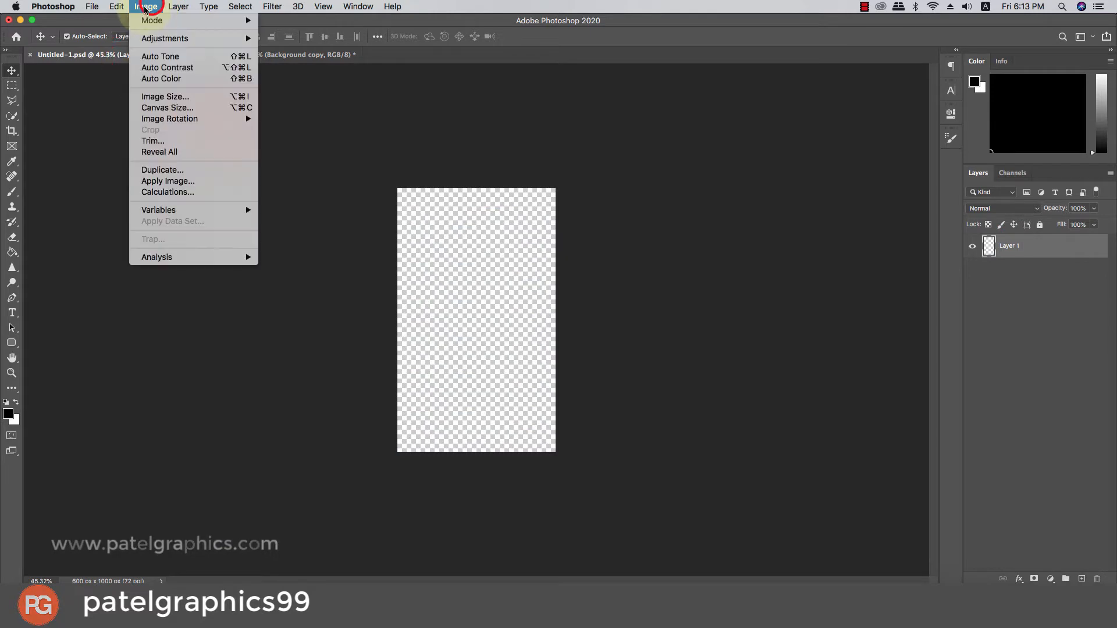
left_click(167, 97)
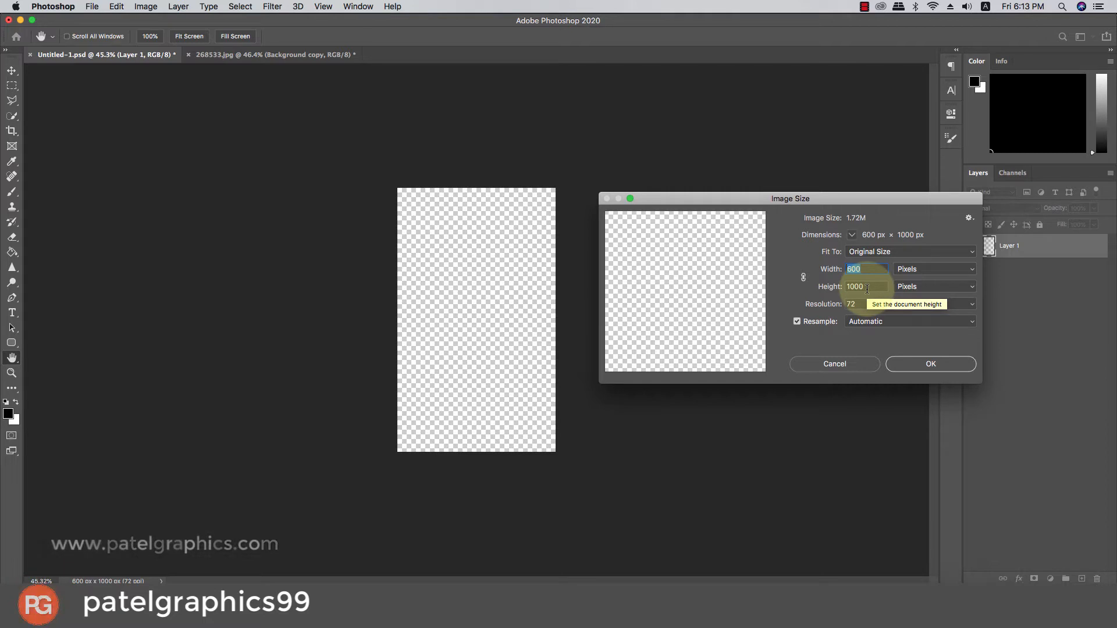
left_click(926, 367)
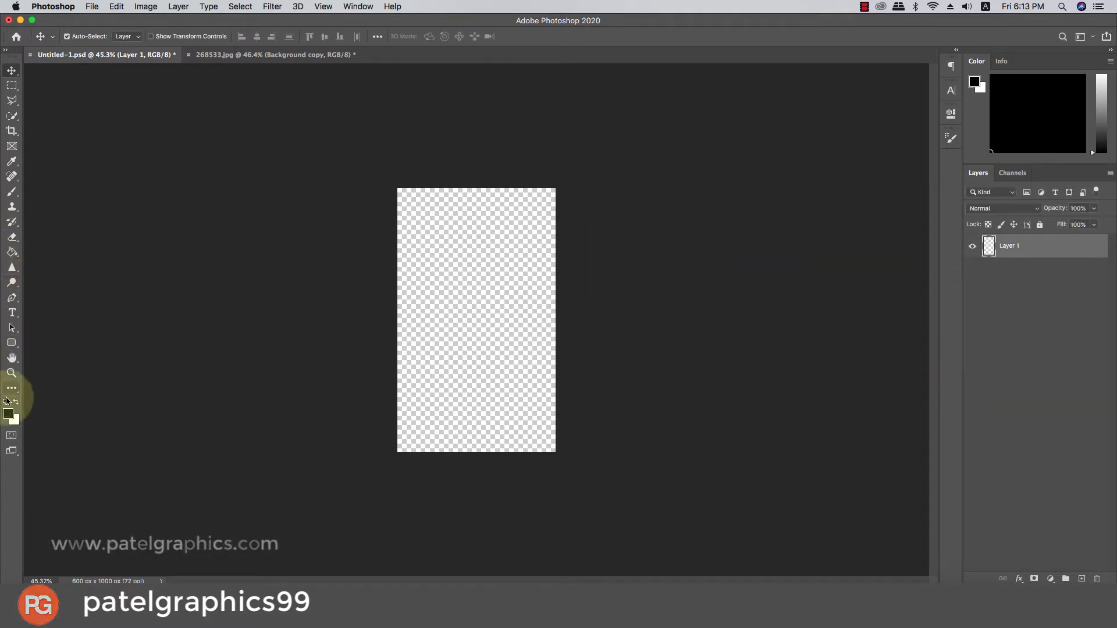
Step: Fill the transparent Layer 1 with the black foreground colour using the Paint Bucket tool
left_click(12, 252)
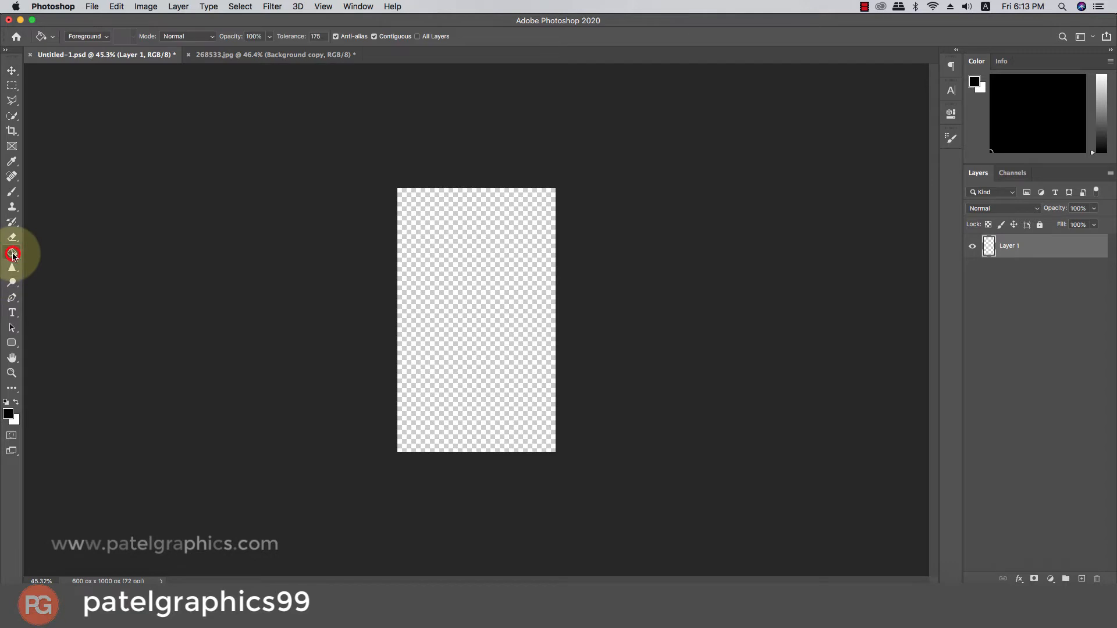
left_click(459, 276)
left_click(1050, 245)
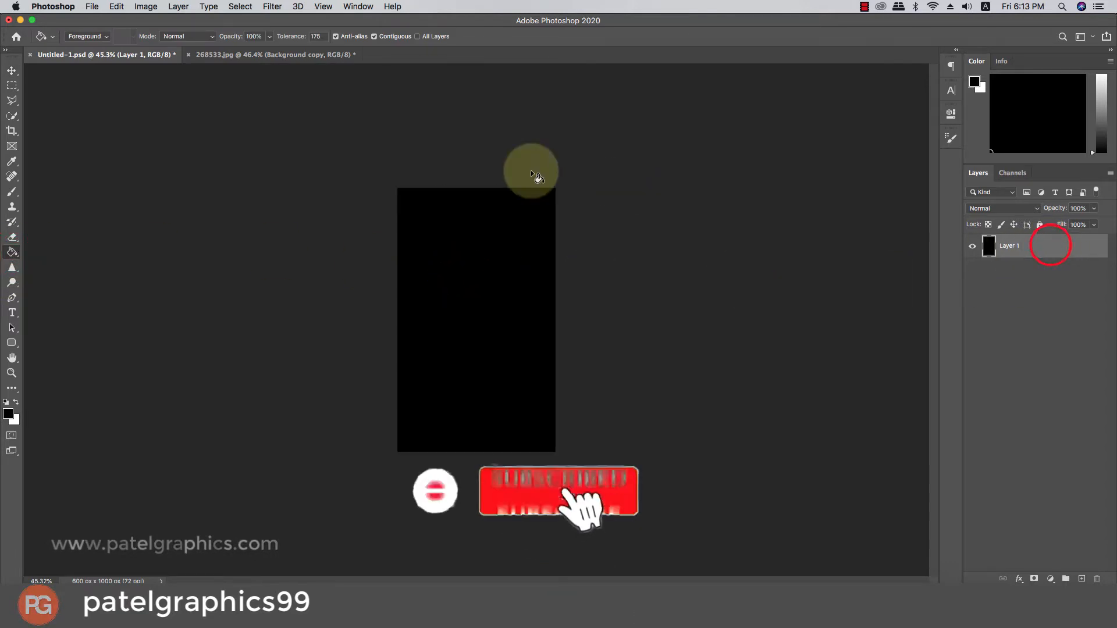
Step: Apply the Add Noise filter to the black layer with a 400% amount, uniform distribution and coloured noise
left_click(272, 6)
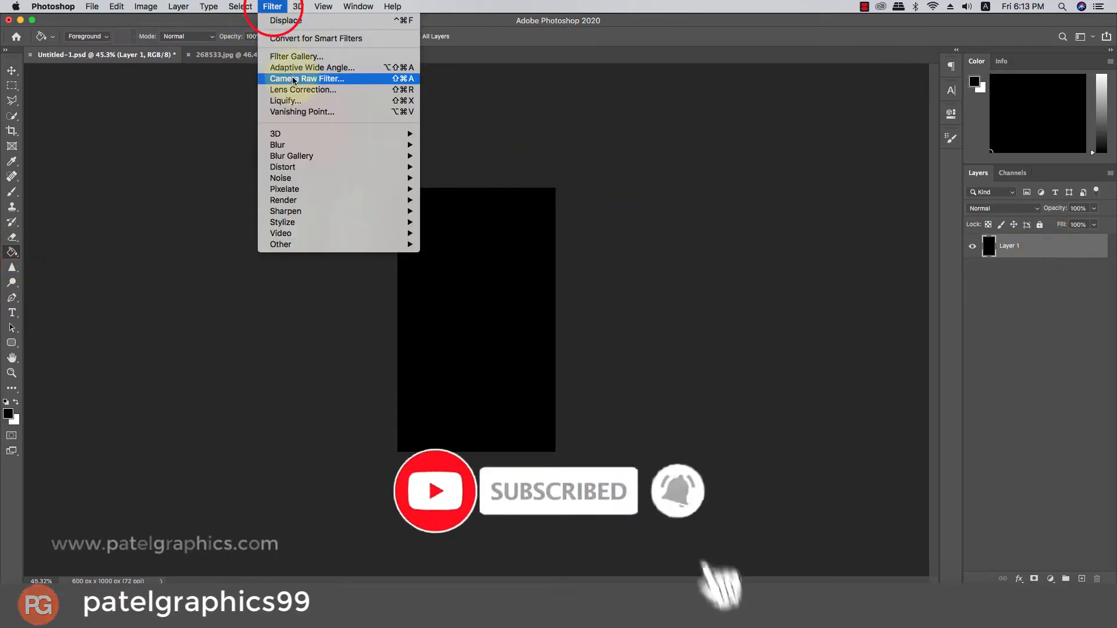
mouse_move(276, 177)
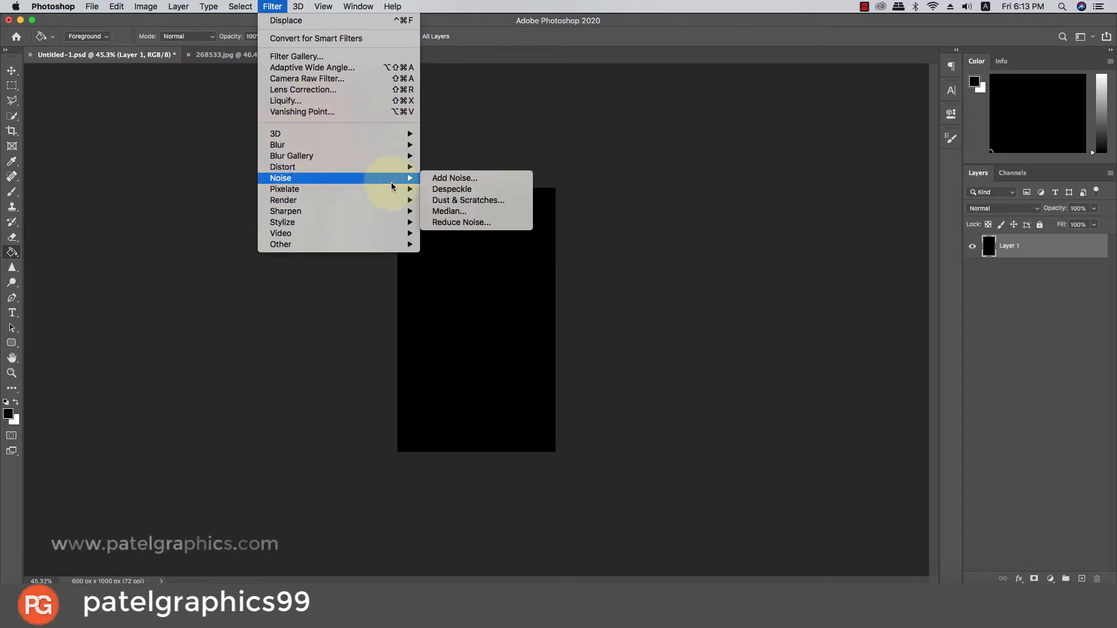
left_click(464, 183)
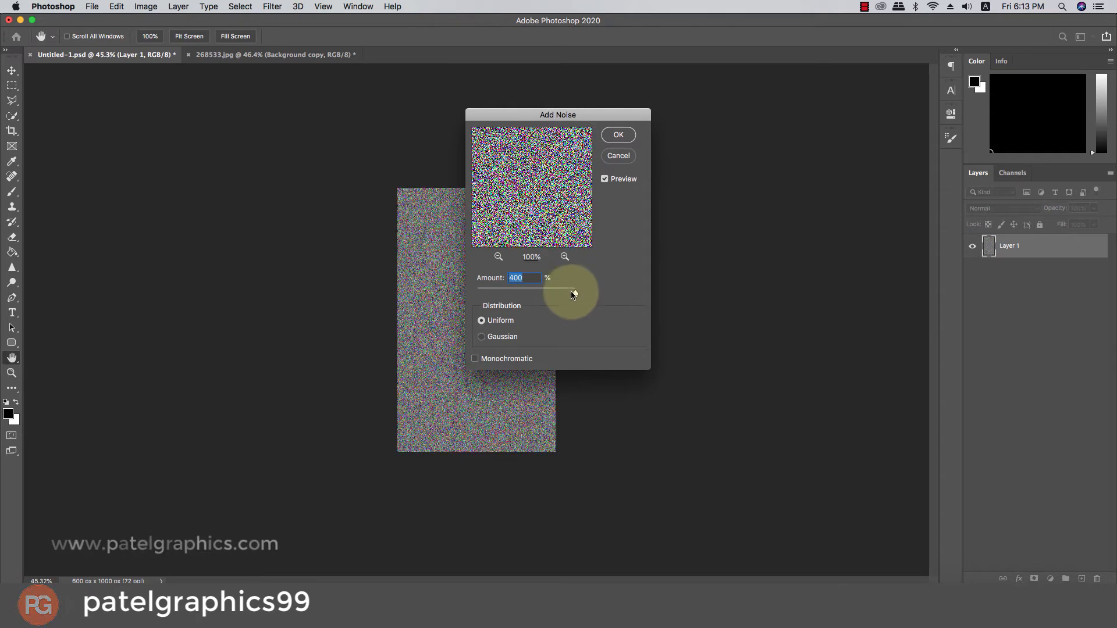
left_click(618, 135)
key("g")
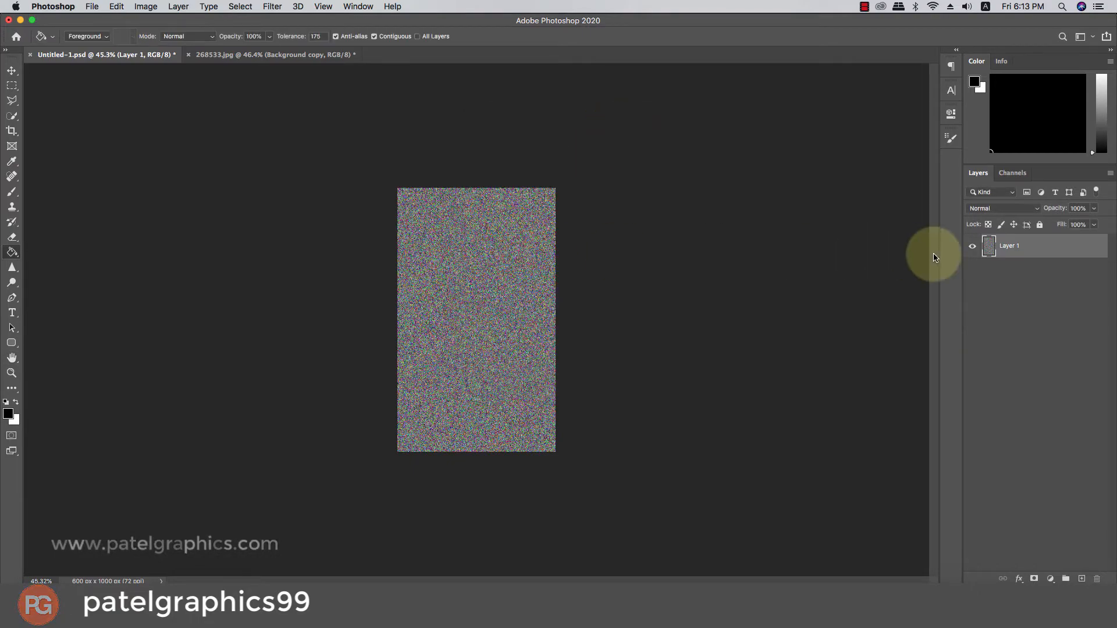
Step: Soften the noise on Layer 1 with a slight Gaussian Blur
left_click(1034, 250)
scroll(541, 291, "up", 5)
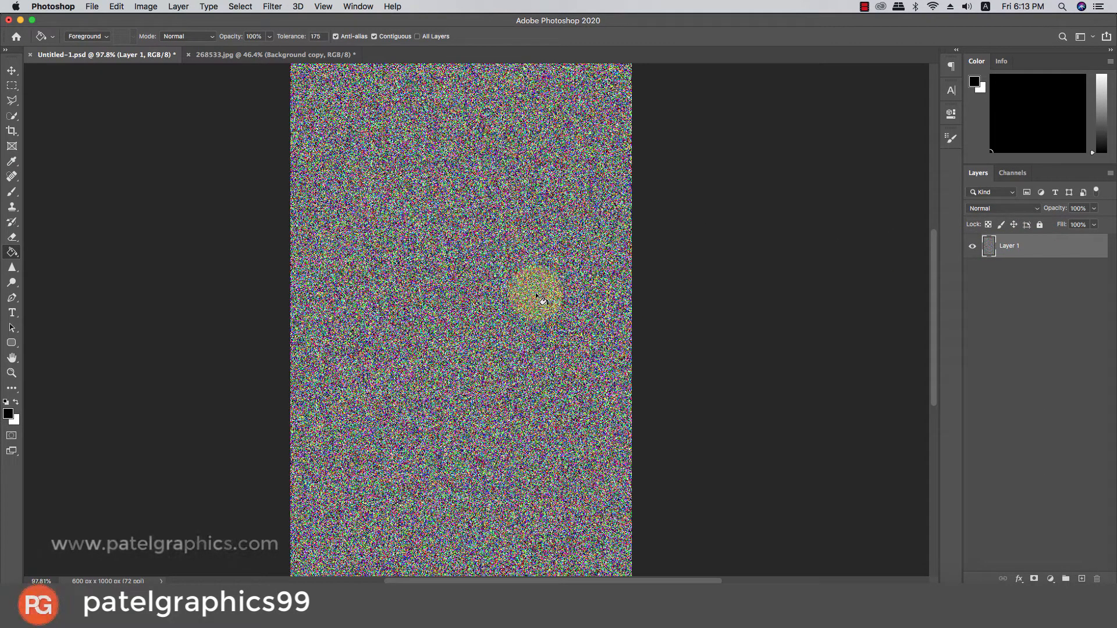
scroll(530, 254, "down", 3)
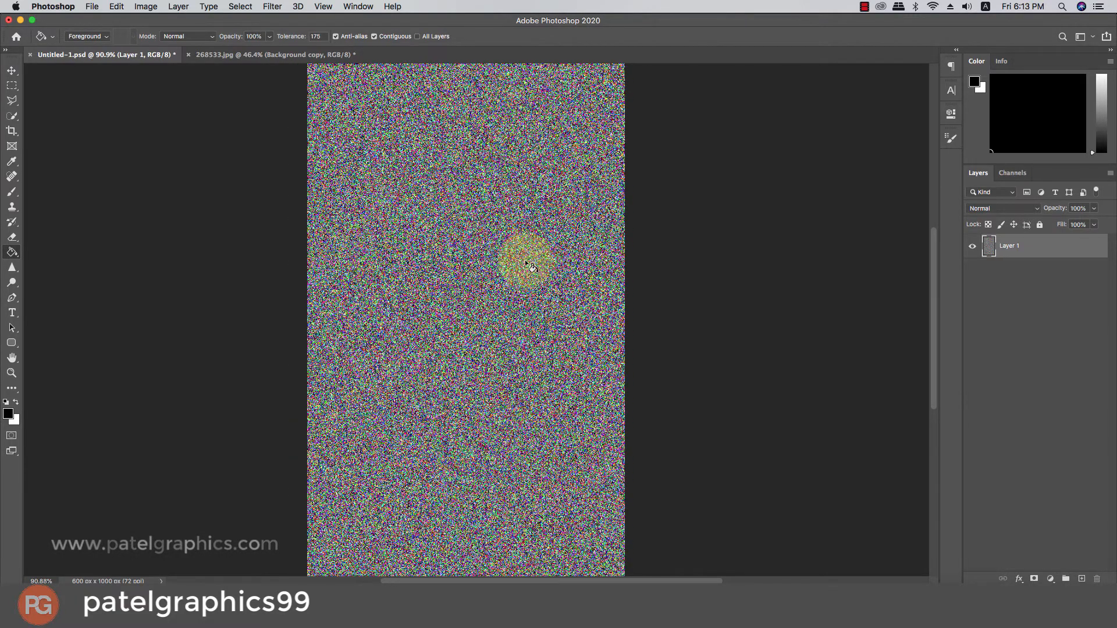
scroll(531, 255, "up", 1)
scroll(531, 254, "down", 1)
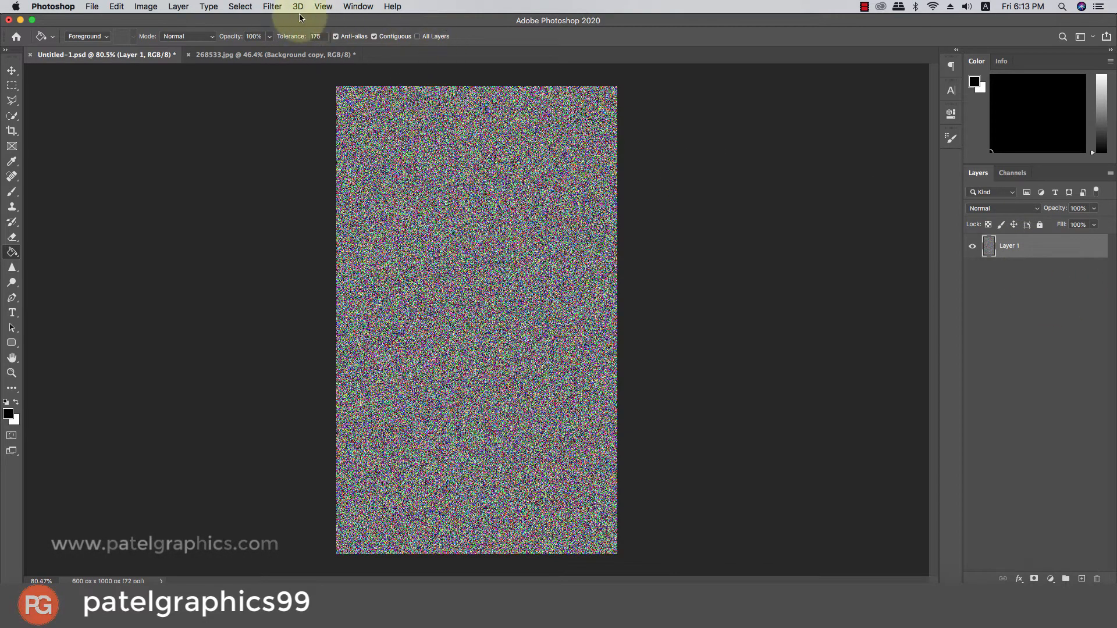
left_click(272, 7)
mouse_move(351, 149)
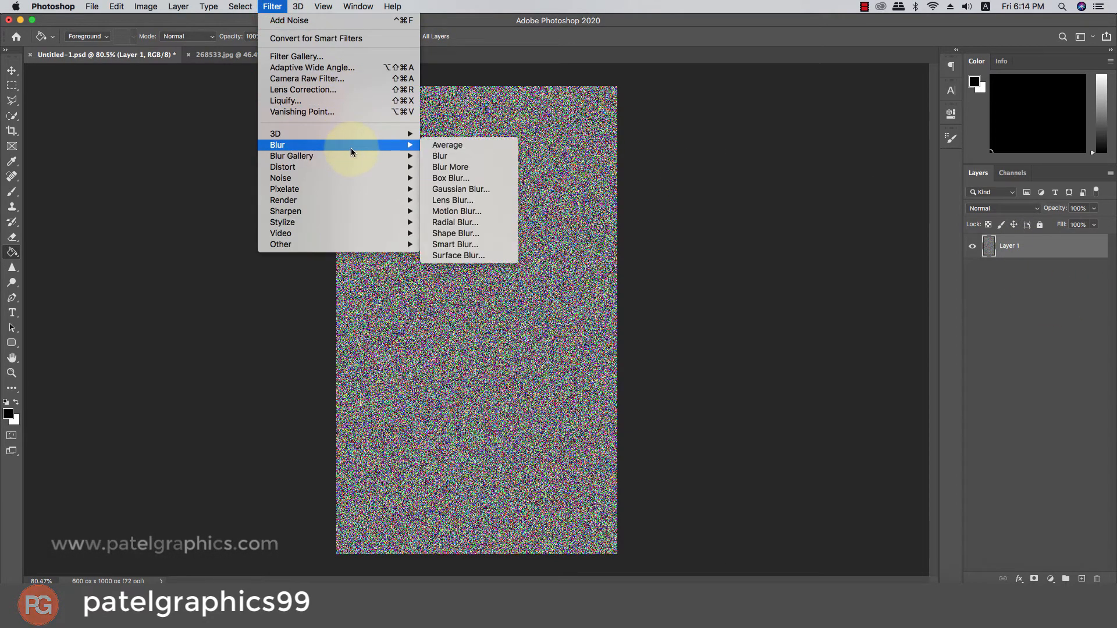
left_click(454, 191)
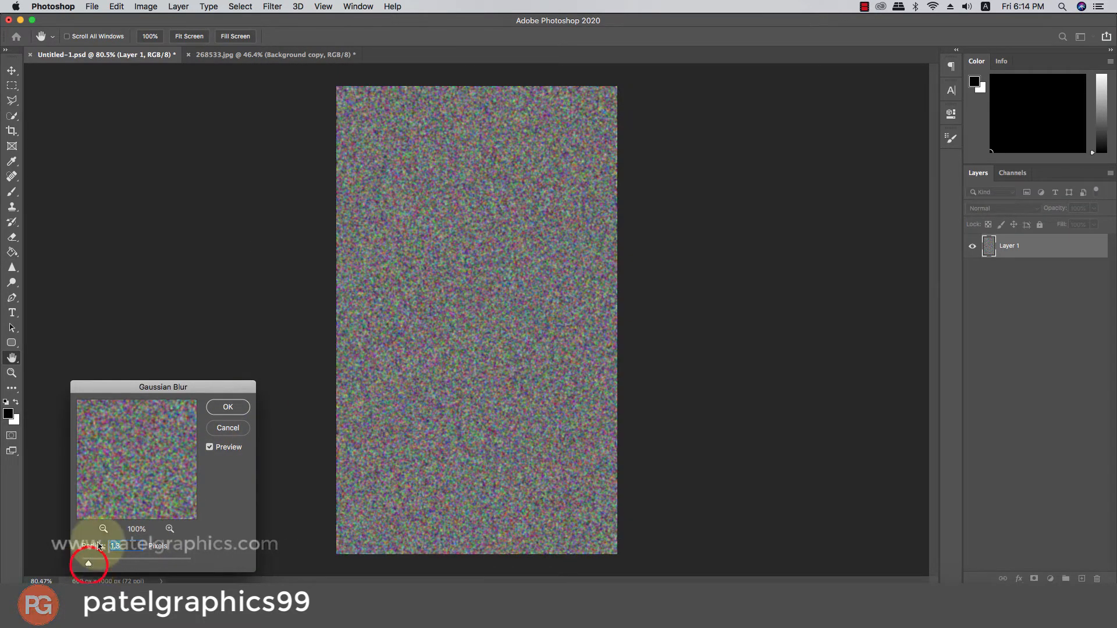
left_click(227, 406)
key("g")
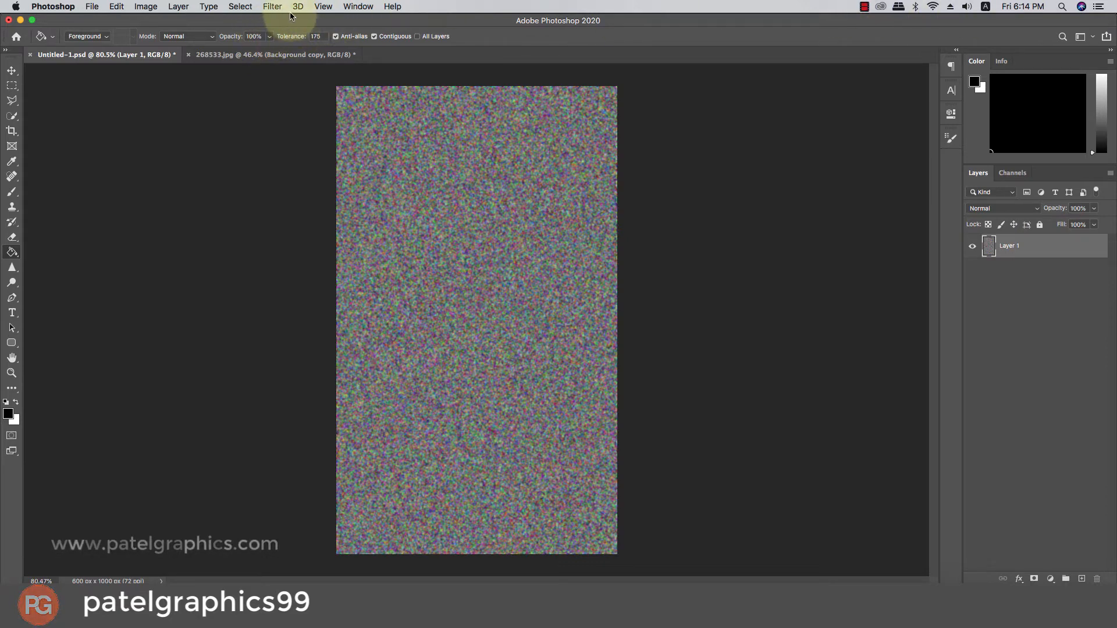
Step: Isolate the Red channel and open the Emboss filter for it
left_click(1012, 173)
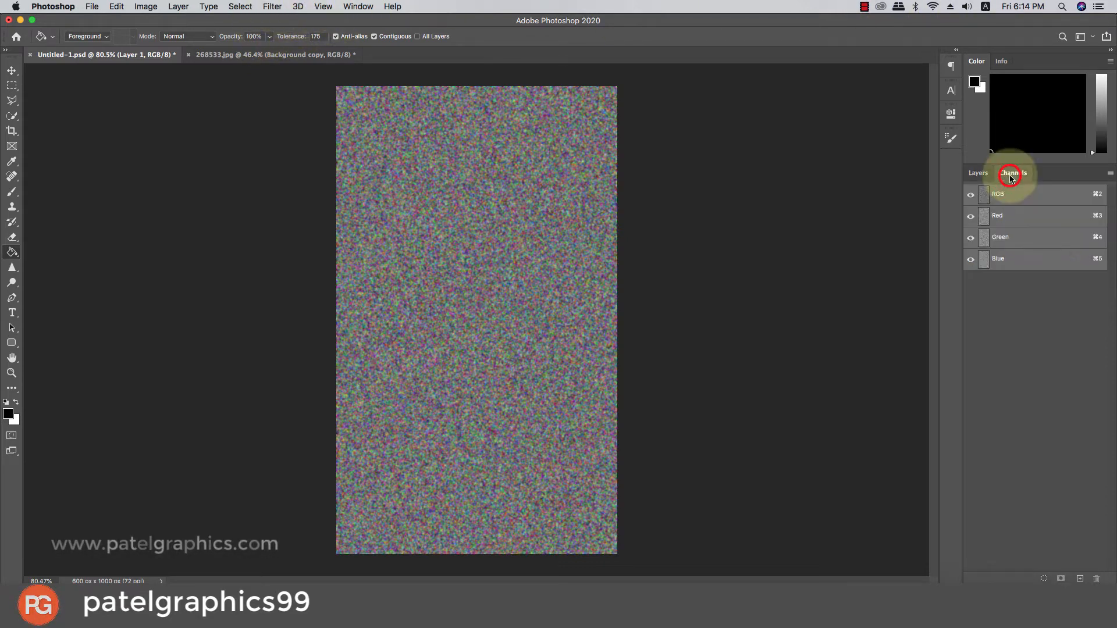
left_click(1024, 216)
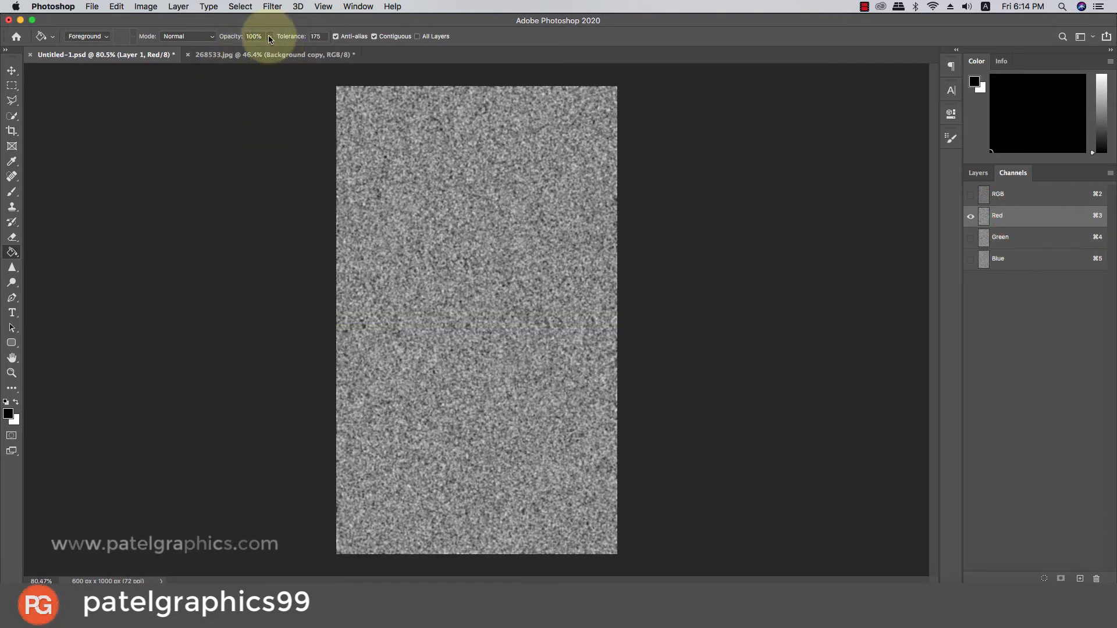
left_click(272, 6)
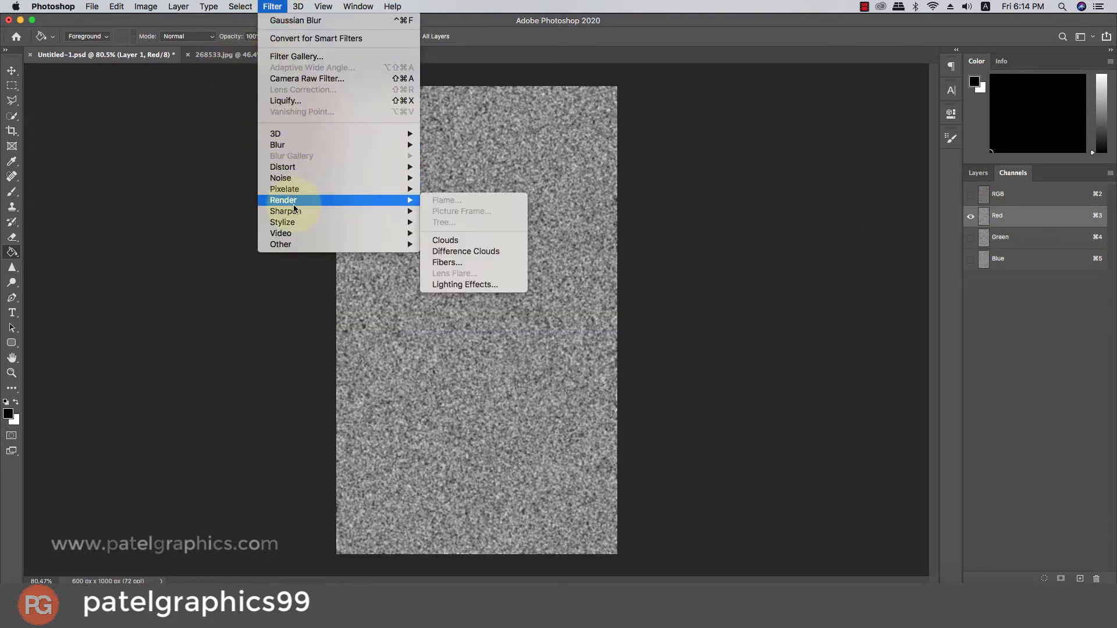
mouse_move(292, 211)
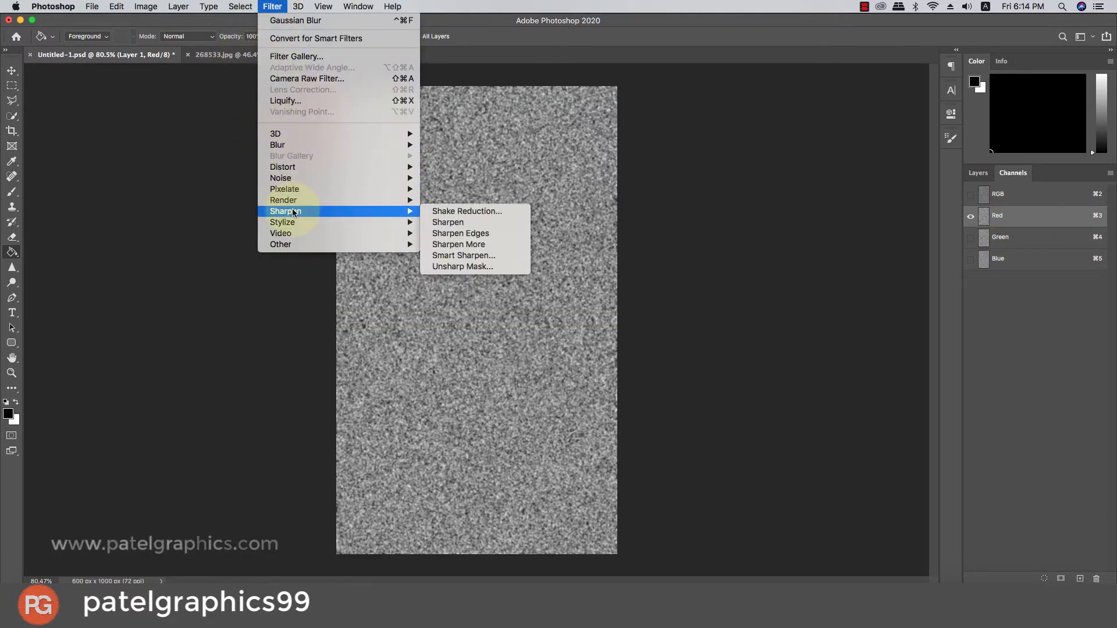
left_click(463, 222)
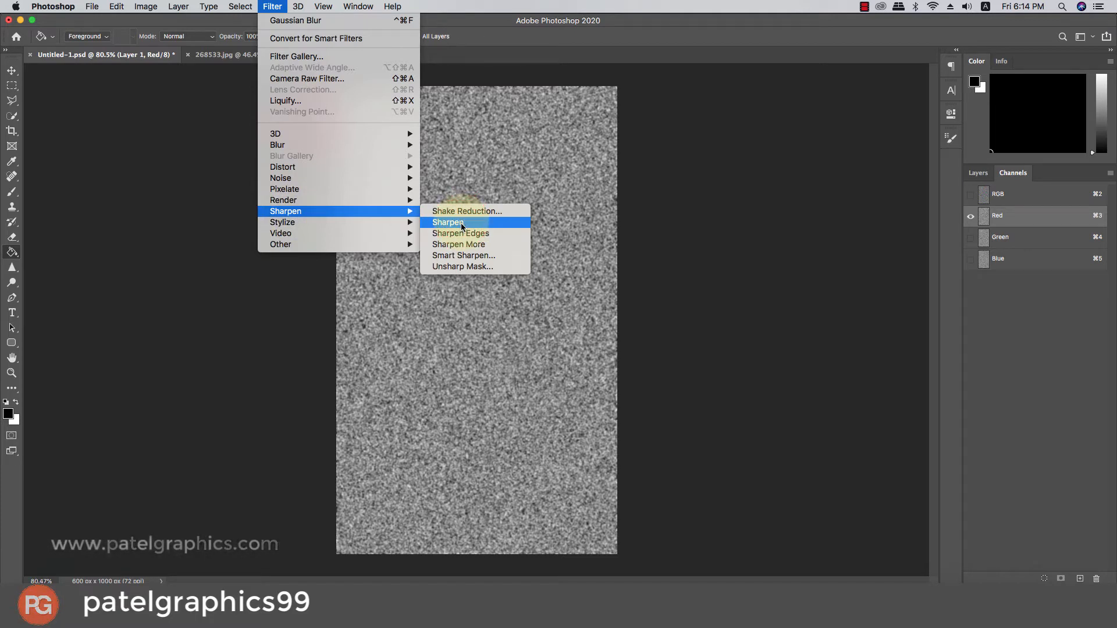
mouse_move(347, 221)
left_click(451, 233)
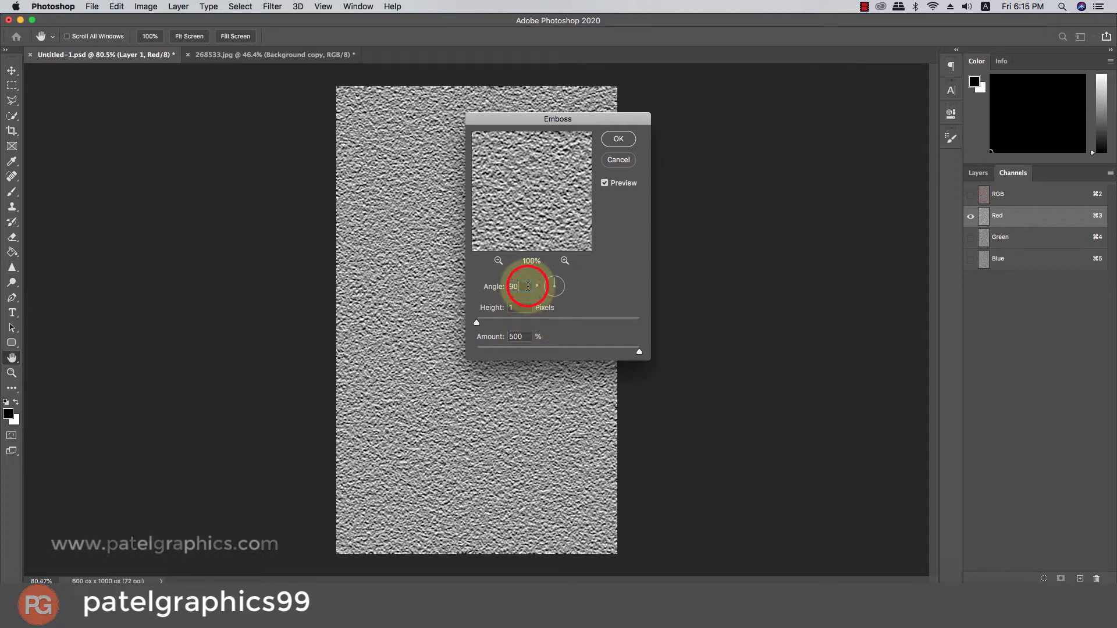
Step: Emboss the Red channel with an angle of 180°, a height of 1 pixel and an amount of 500%
left_click(527, 286)
type("180")
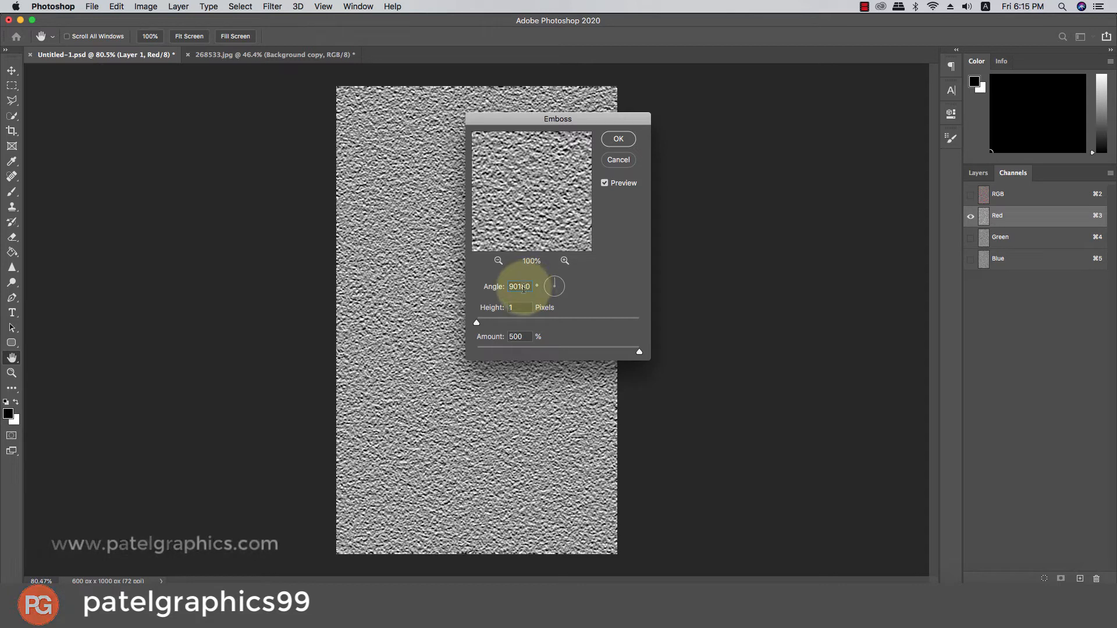
double_click(518, 286)
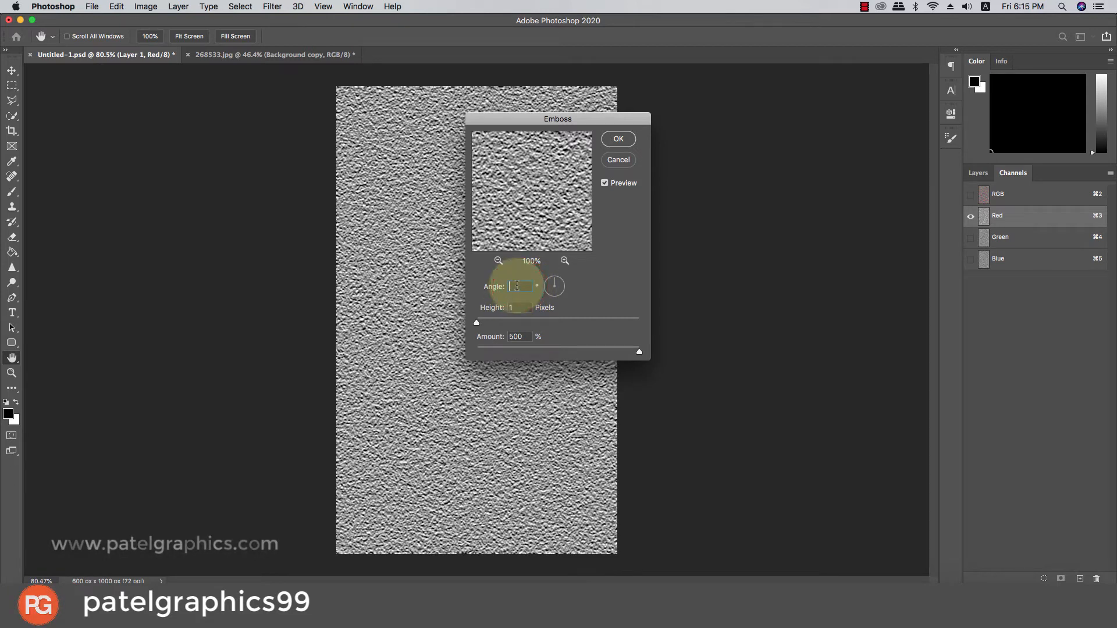
type("180")
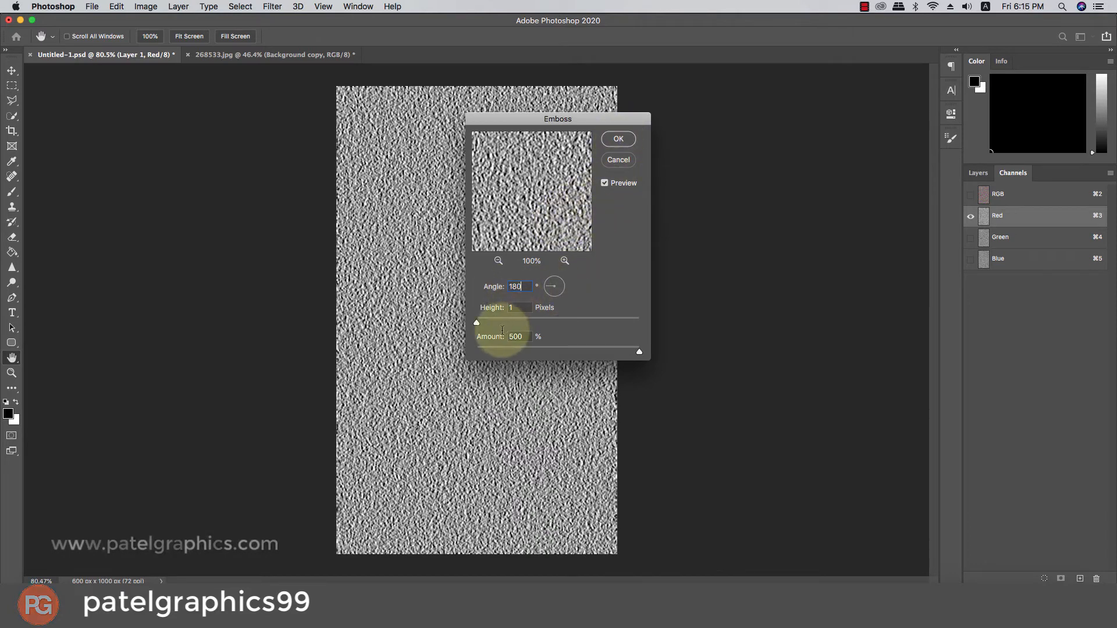
left_click(477, 323)
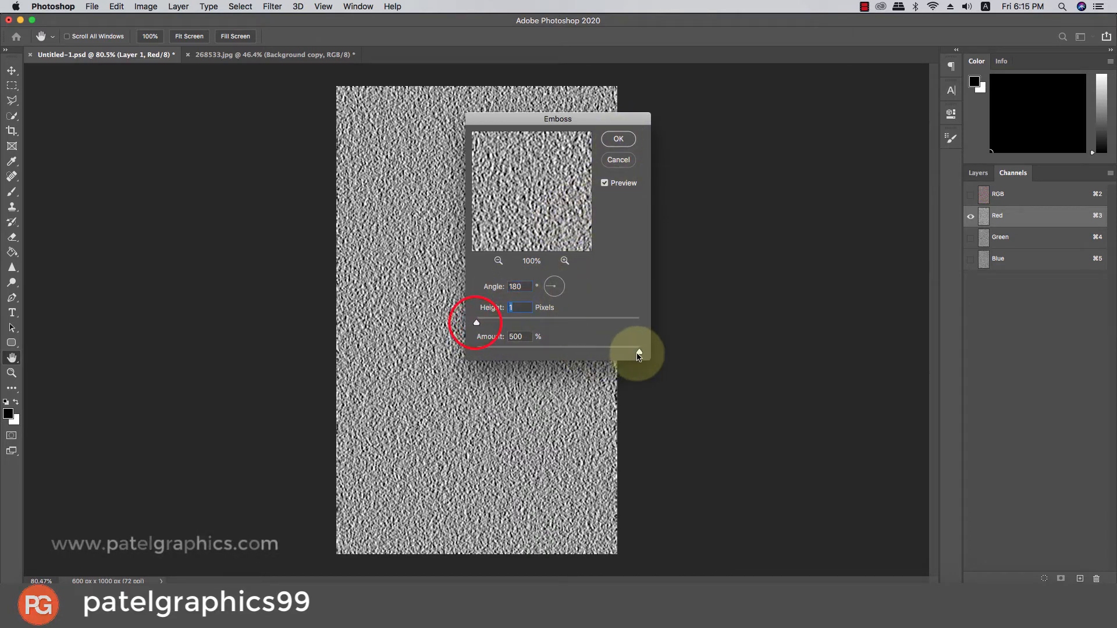
left_click_drag(640, 352, 640, 352)
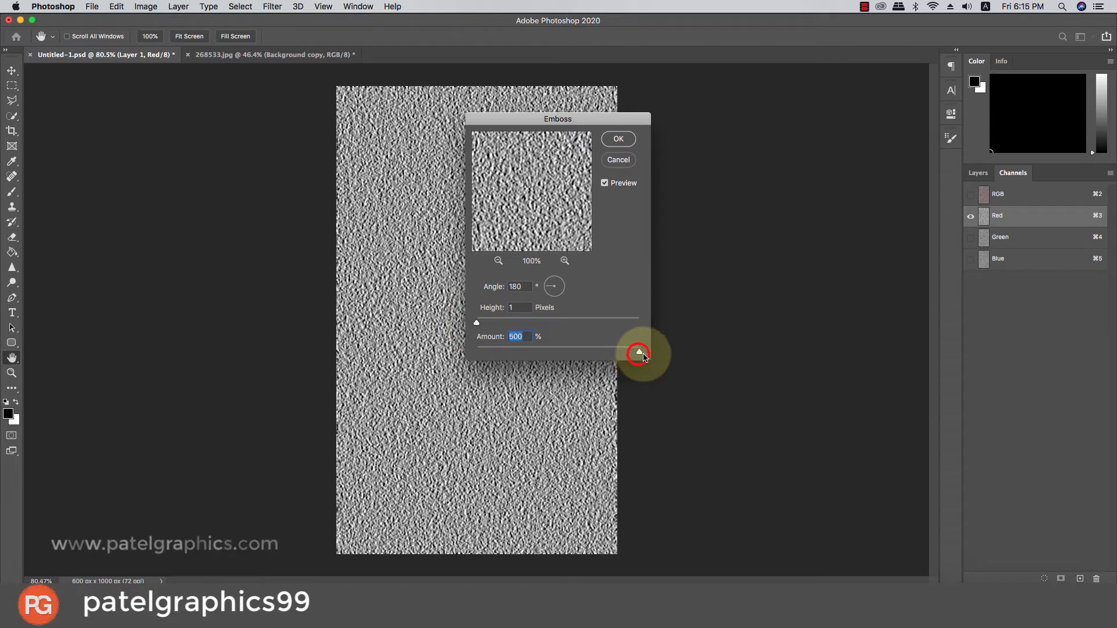
left_click(626, 139)
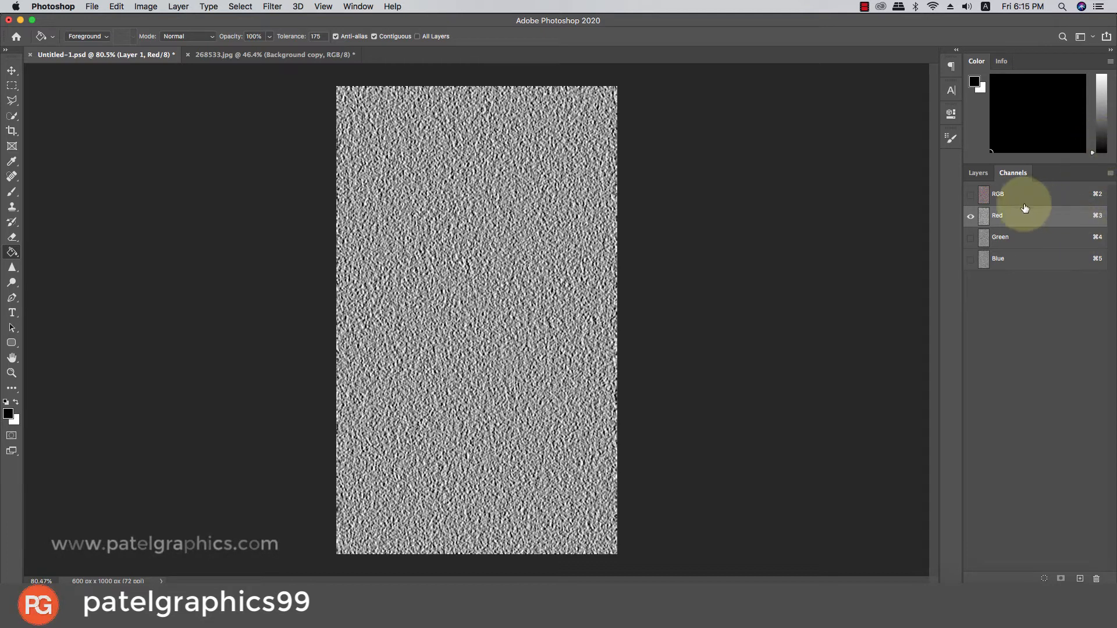
Step: Emboss the Green channel with an angle of 90°, a height of 1 pixel and an amount of 500%
left_click(1014, 238)
left_click(273, 7)
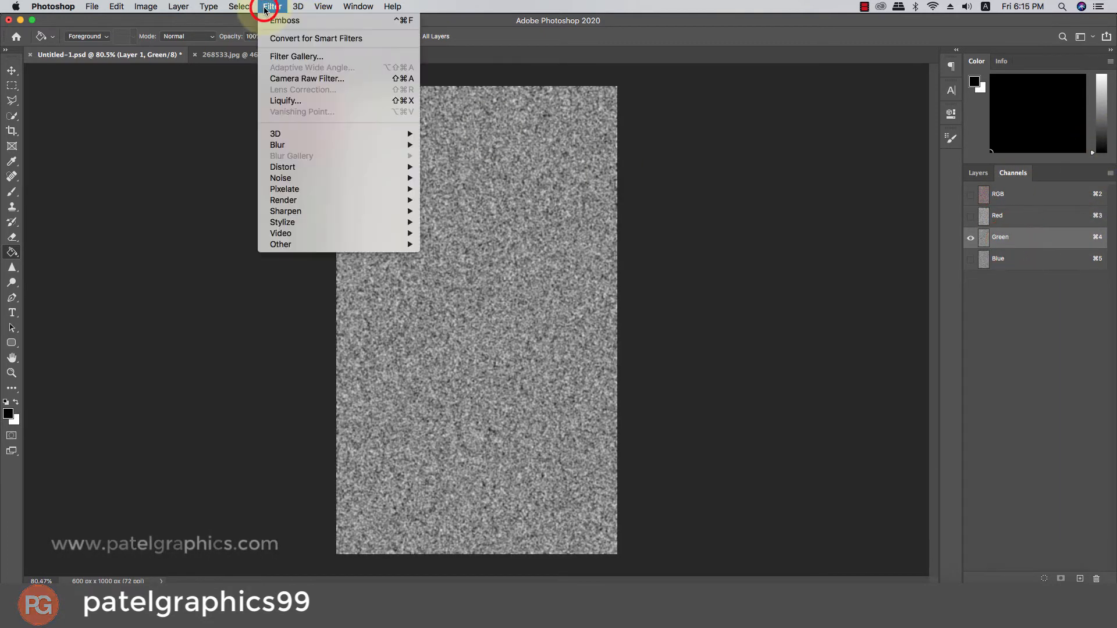
mouse_move(320, 148)
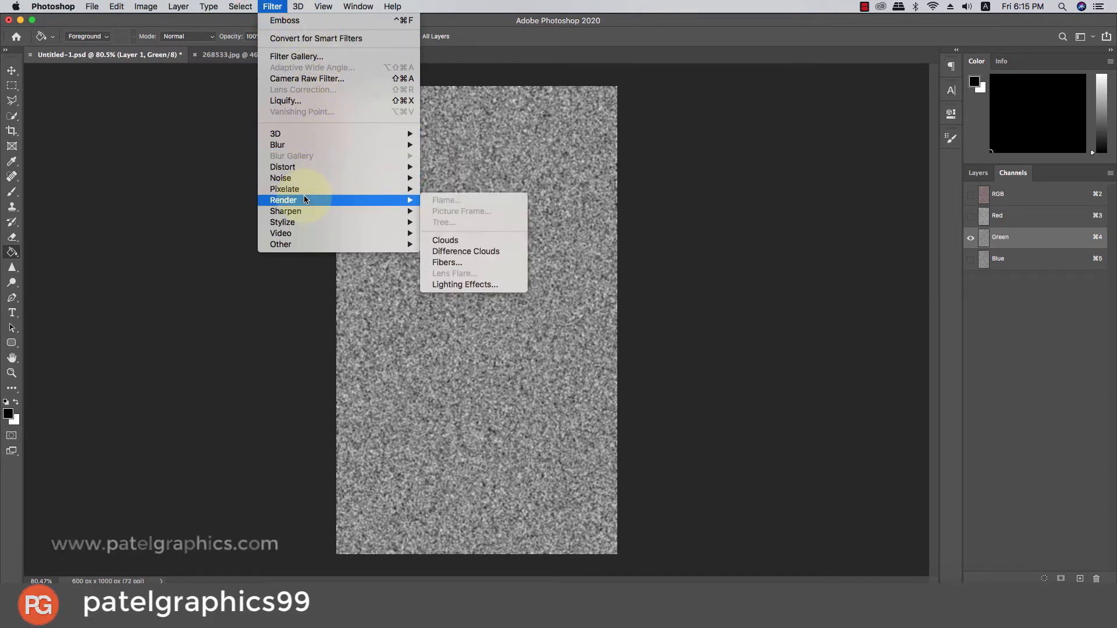
mouse_move(304, 191)
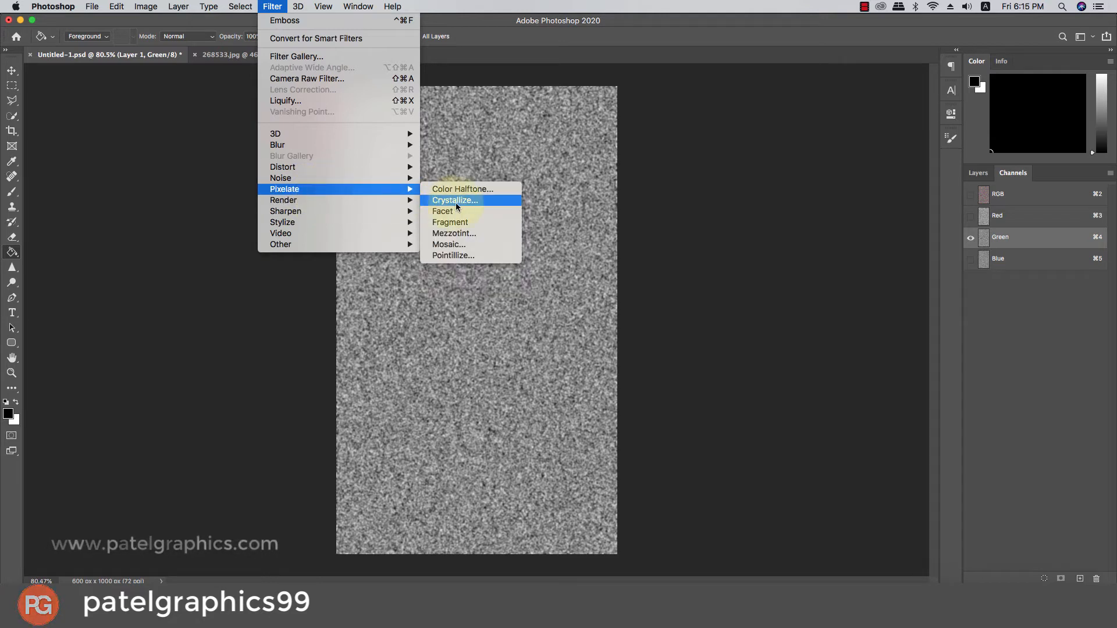
mouse_move(384, 222)
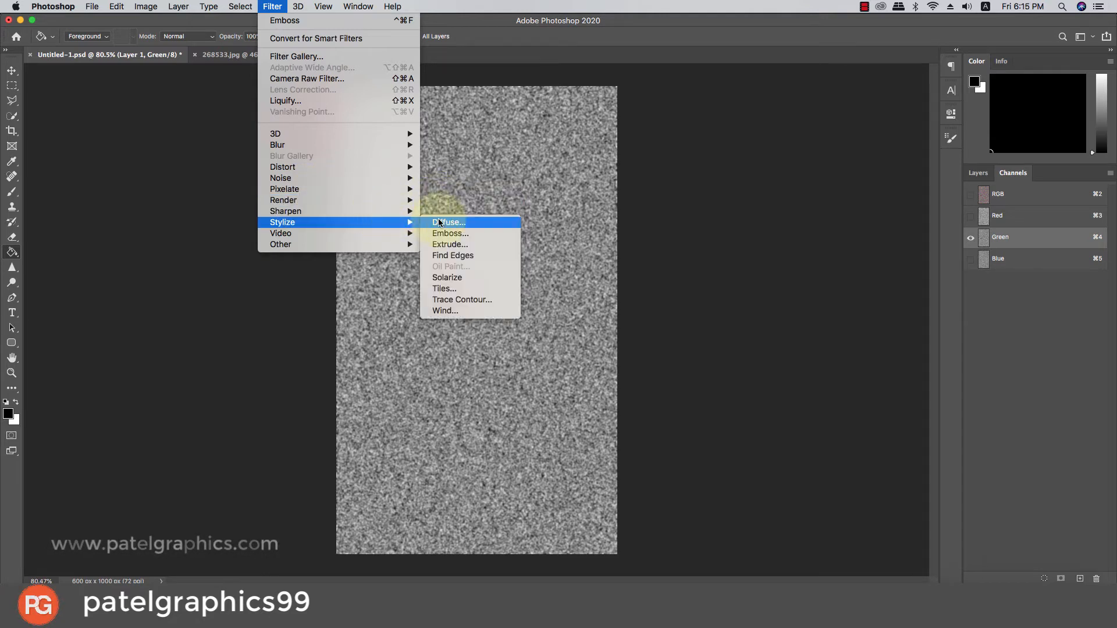
left_click(443, 235)
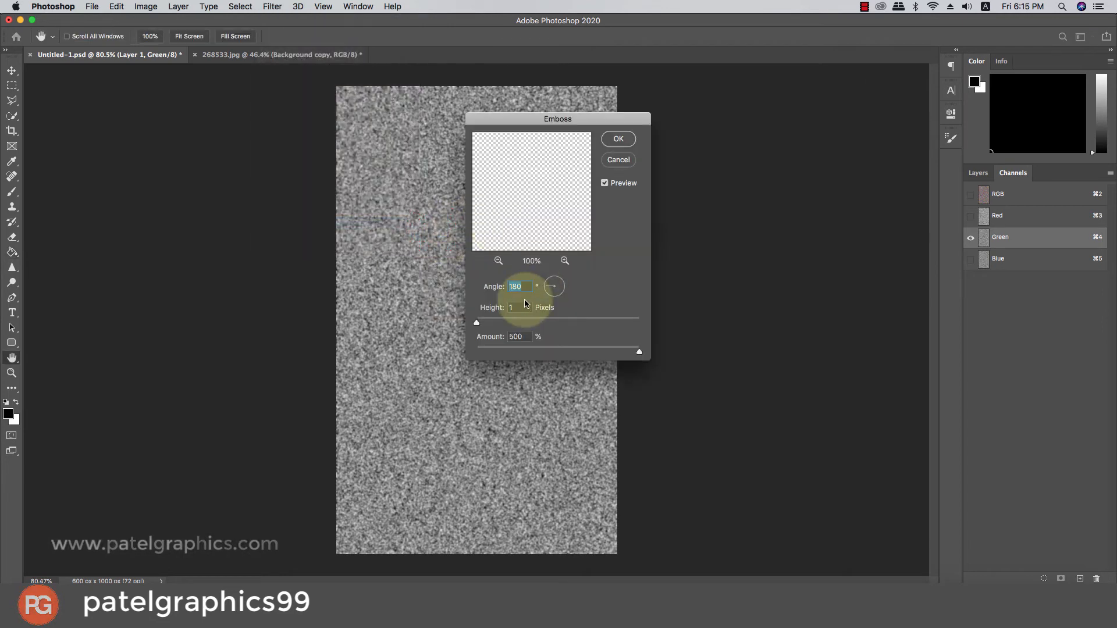
left_click_drag(547, 289, 553, 263)
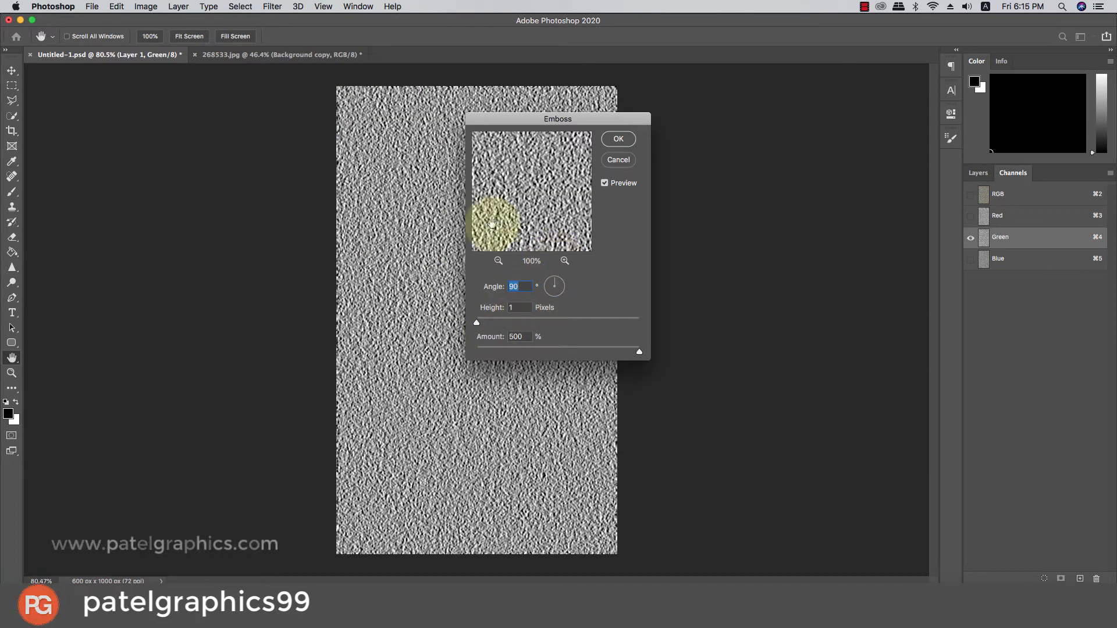
left_click(613, 143)
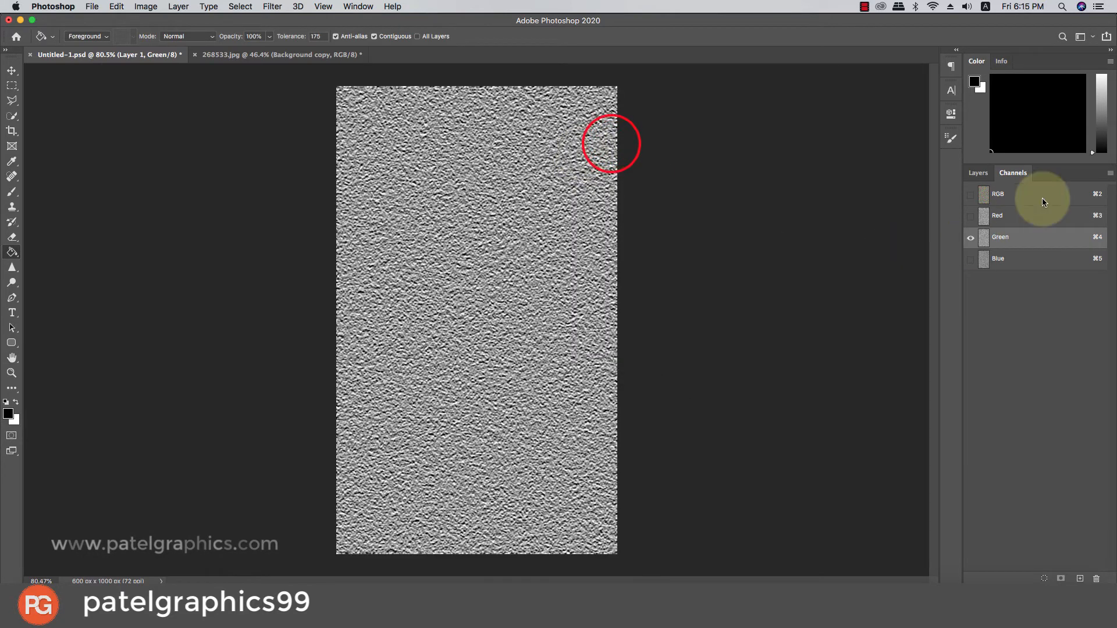
Step: Restore the RGB composite channel and return to the layer list
left_click(997, 198)
left_click(978, 172)
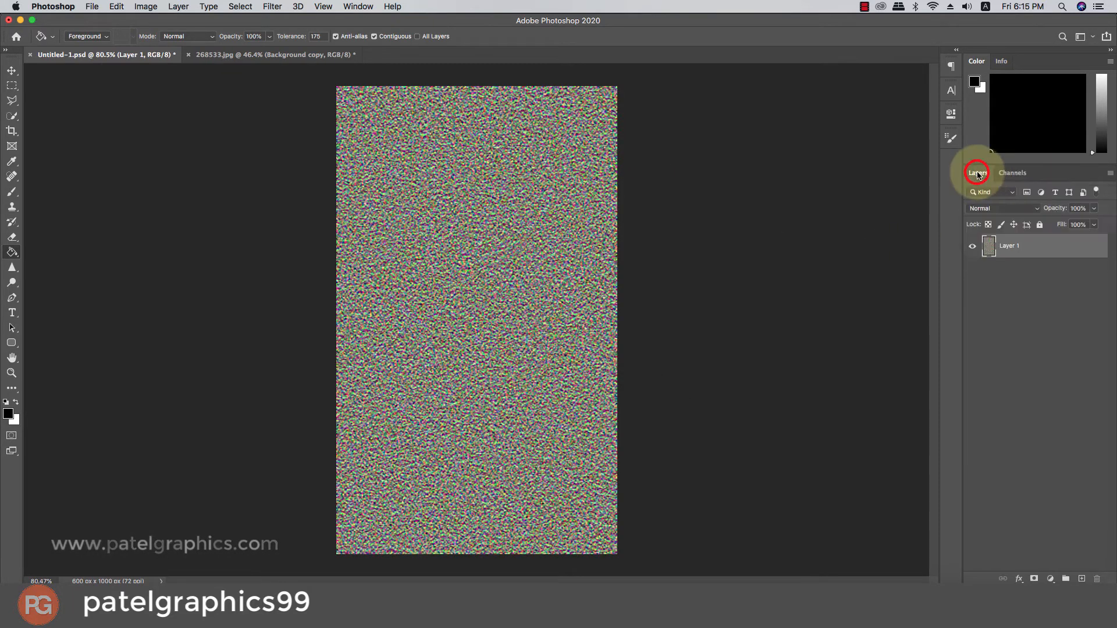
left_click(456, 225)
Step: Try to flare Layer 1's lower edge to about 1419% width with a Perspective transform, and undo it
key("super+minus")
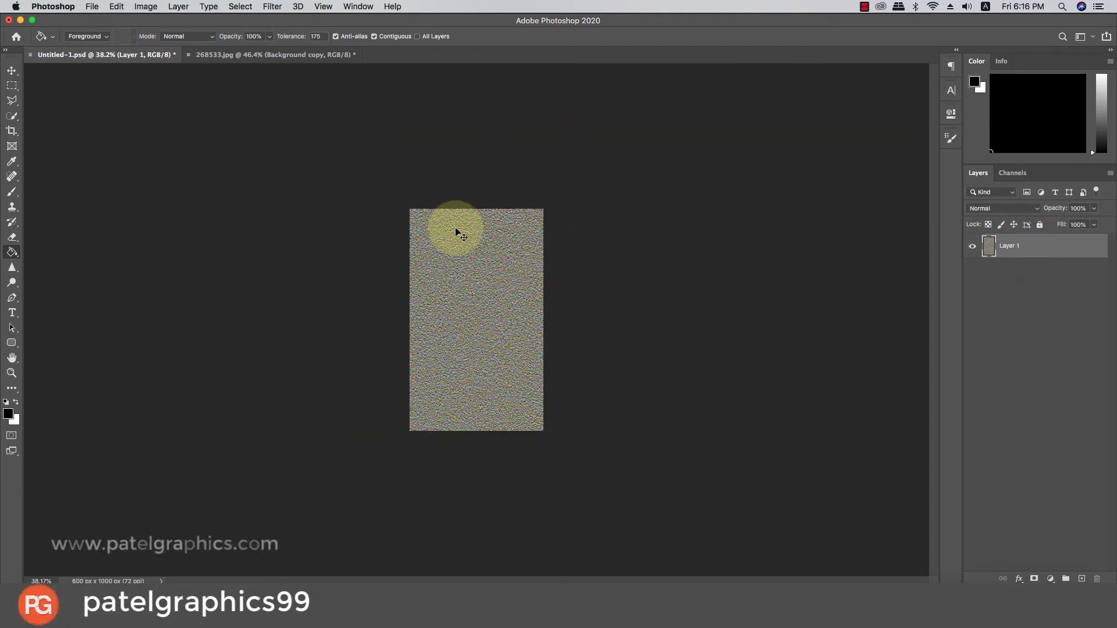
key("super+t")
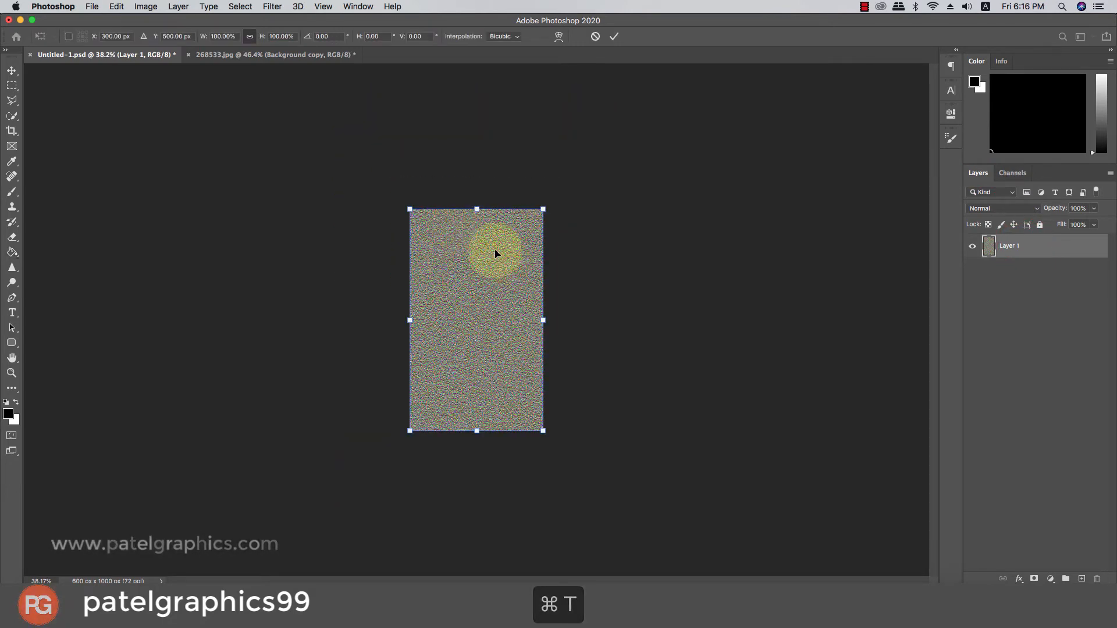
right_click(483, 262)
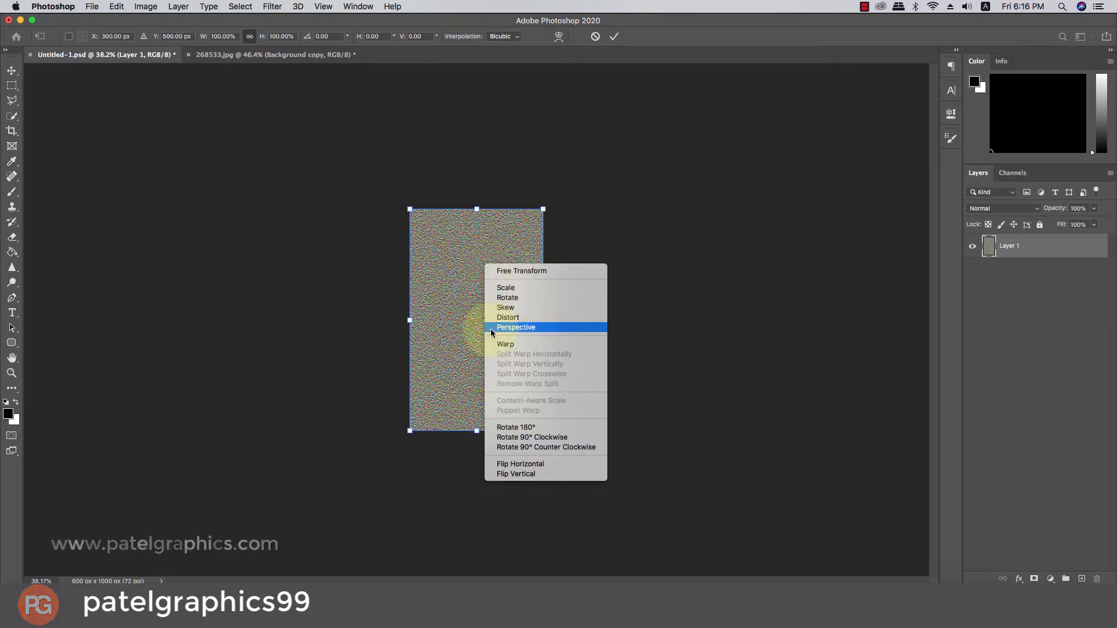
left_click(534, 329)
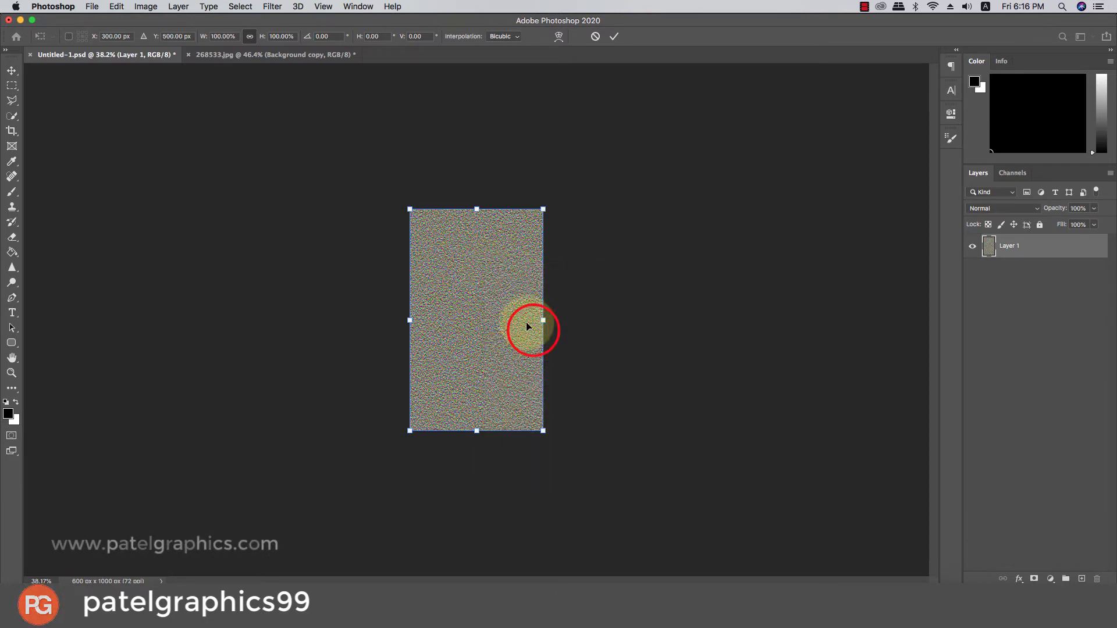
scroll(498, 317, "down", 5)
scroll(498, 315, "down", 1)
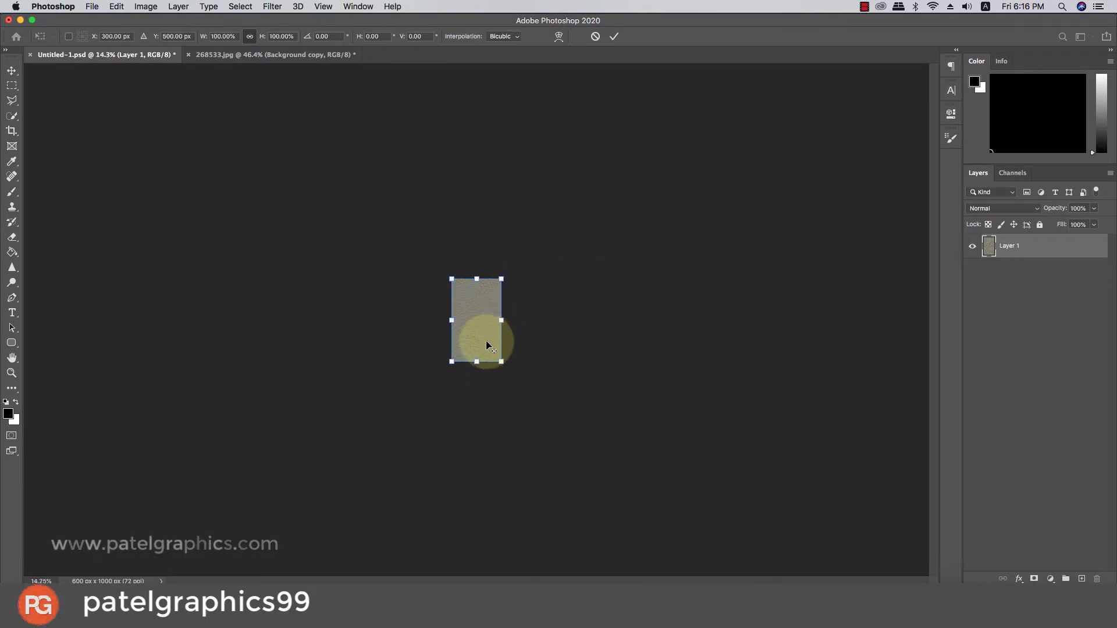
scroll(486, 345, "down", 2)
left_click_drag(493, 347, 696, 303)
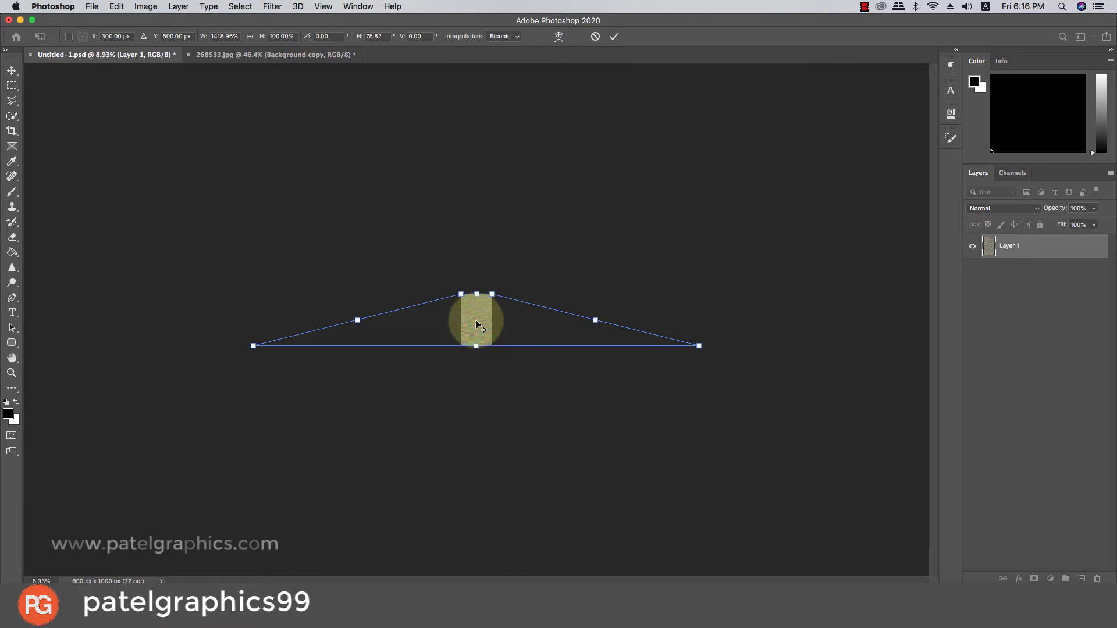
scroll(475, 319, "up", 2)
key("Return")
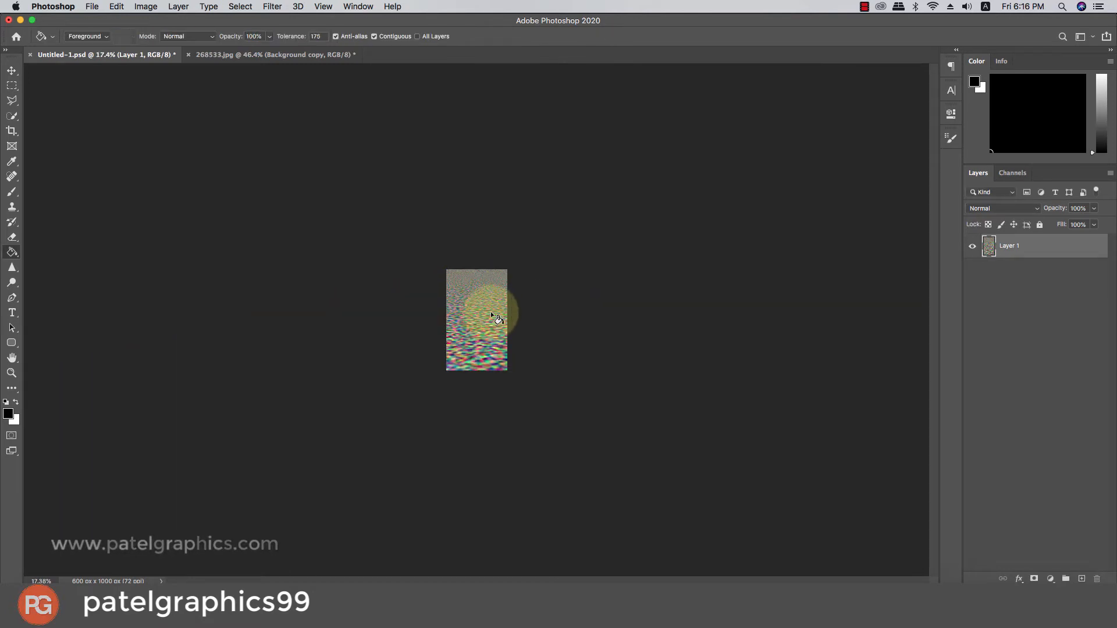
scroll(475, 320, "up", 3)
scroll(475, 320, "down", 5)
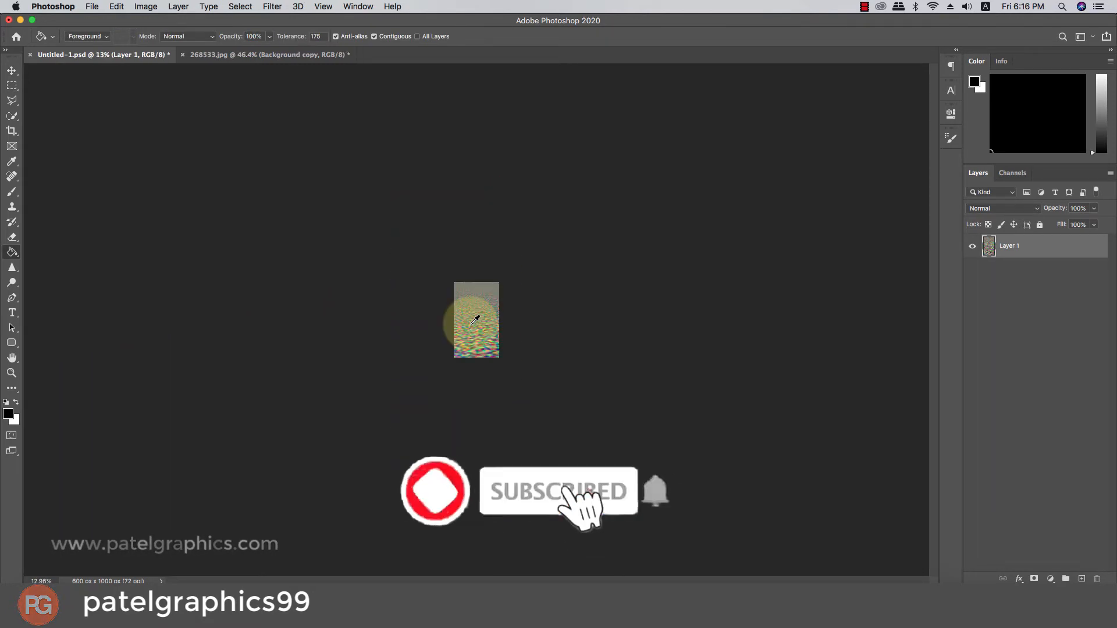
key("super+z")
Step: Flare Layer 1's lower edge to about 3885% width with a Perspective transform and save the displacement map document
key("super+t")
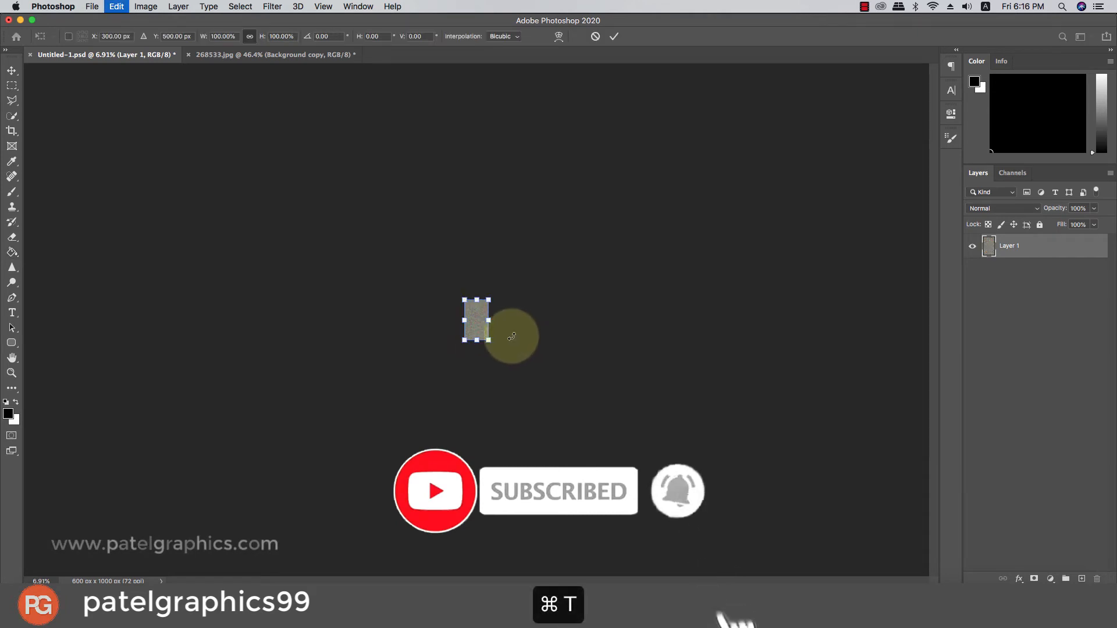
right_click(484, 334)
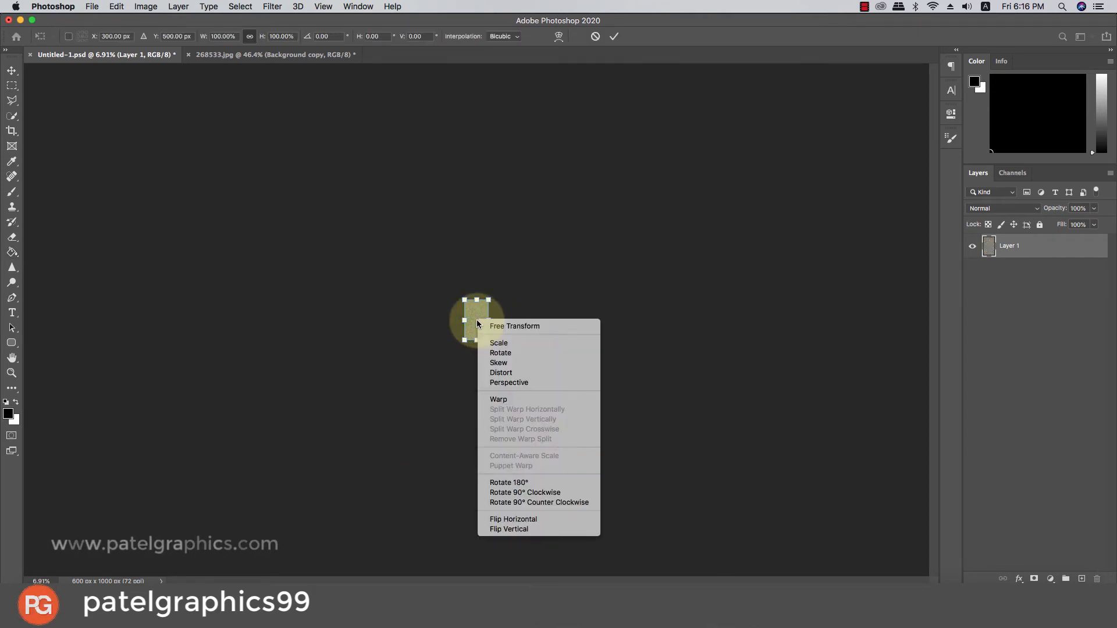
left_click(504, 382)
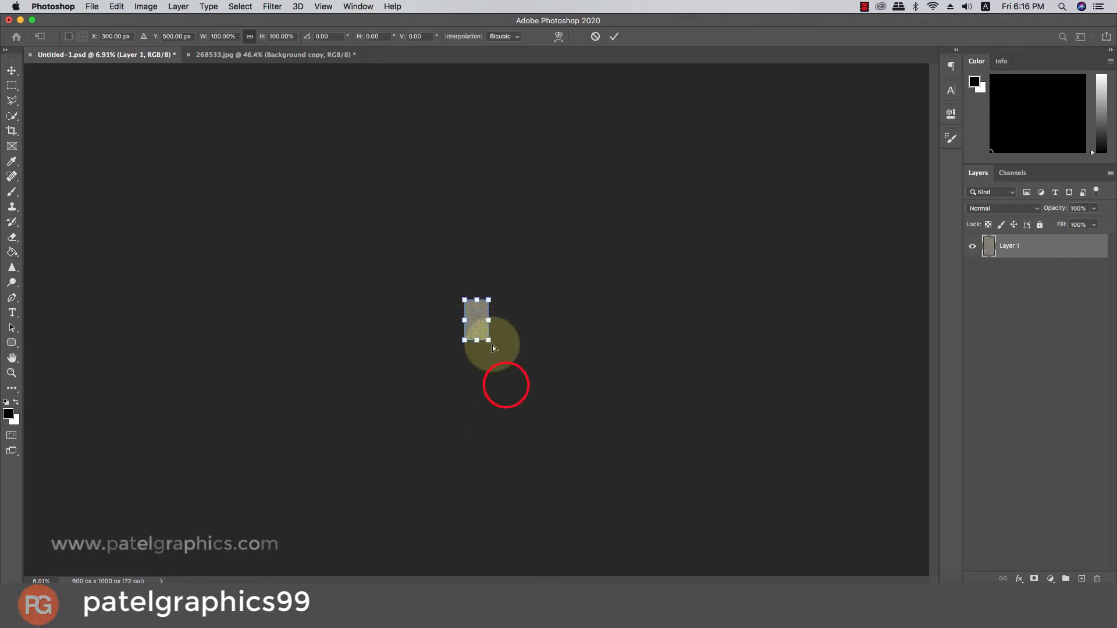
left_click_drag(489, 340, 952, 229)
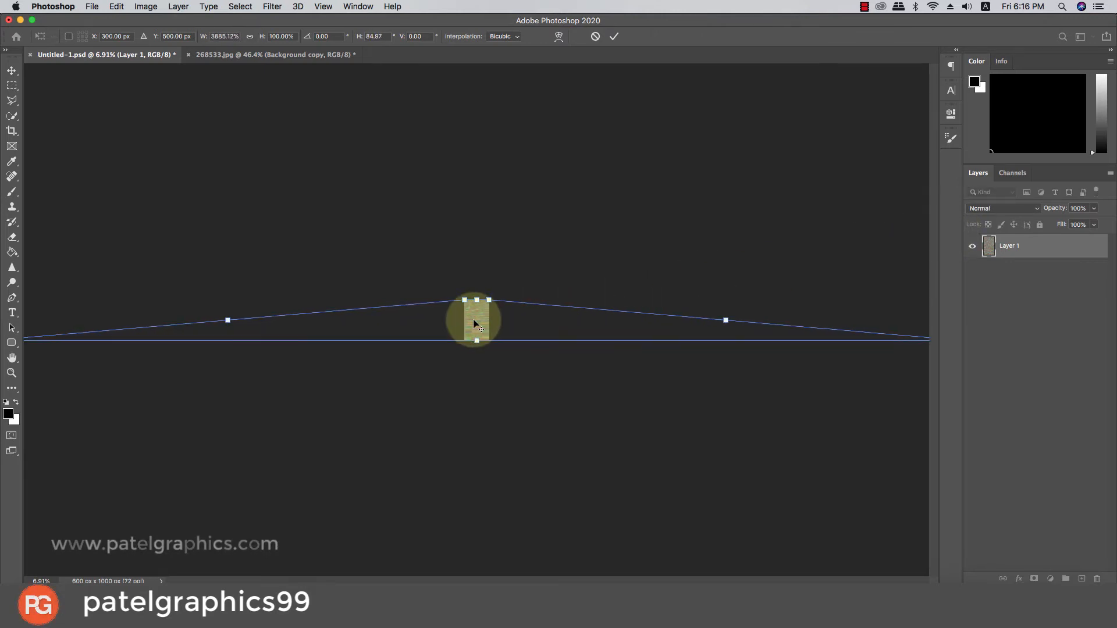
scroll(473, 319, "up", 5)
key("Return")
key("g")
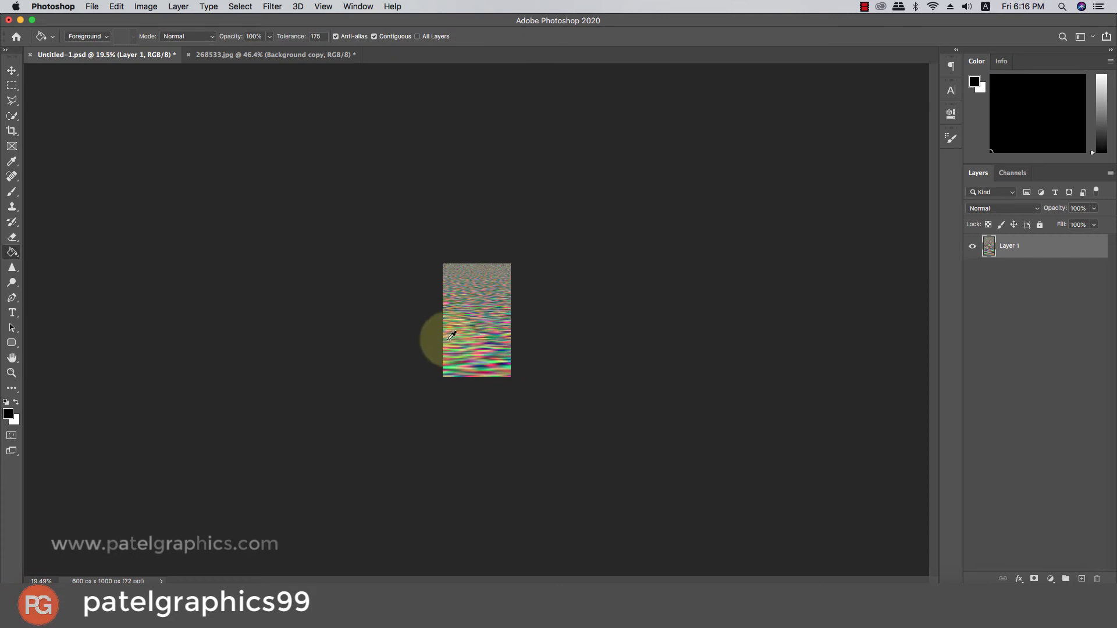
scroll(457, 336, "up", 5)
scroll(460, 334, "up", 3)
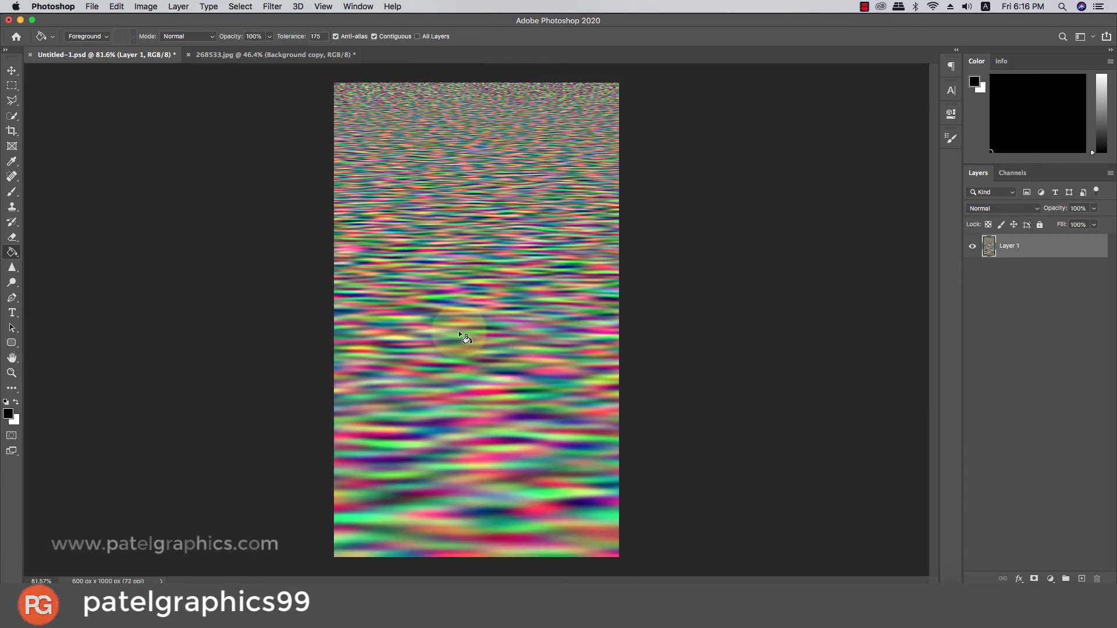
key("super+s")
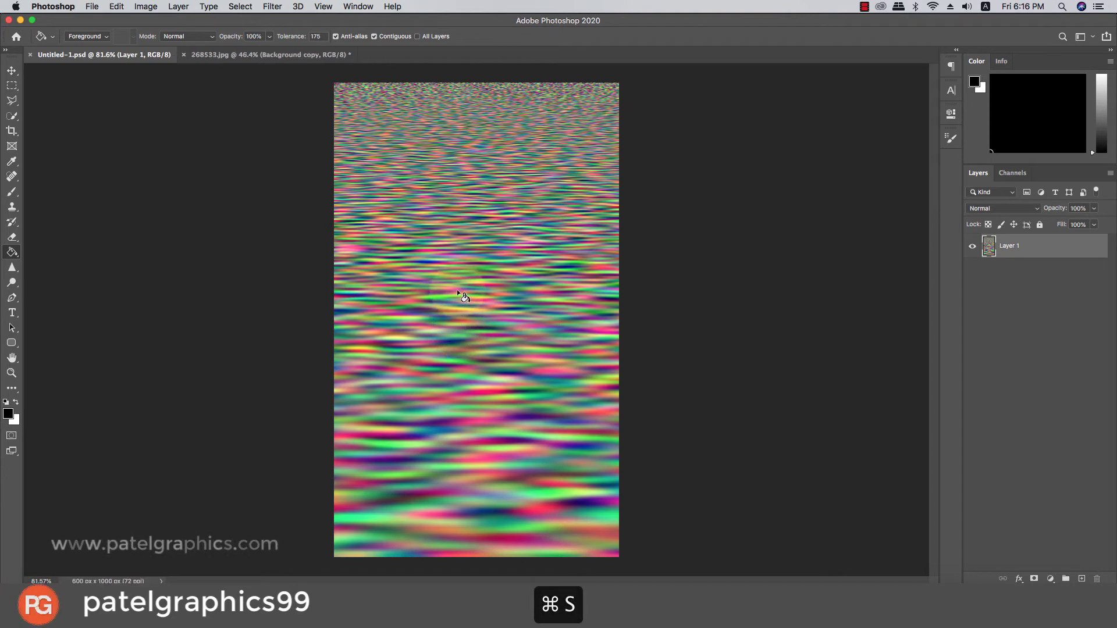
Step: Switch to 268533.jpg, select the Background copy layer and check the reflection by toggling that layer's visibility off and on
left_click(254, 56)
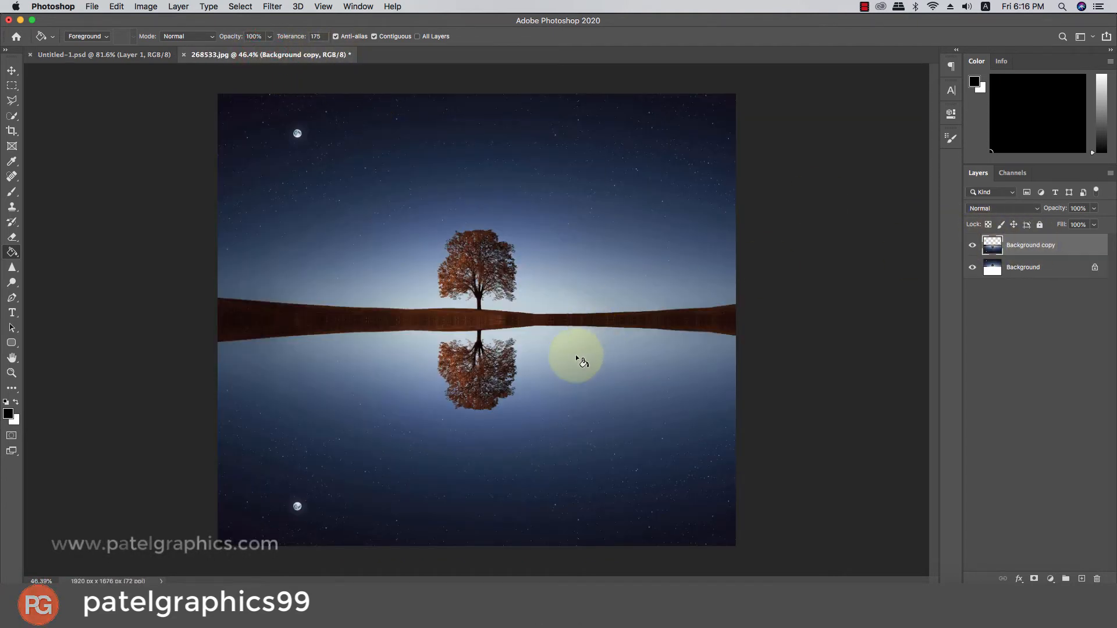
key("v")
left_click(558, 363)
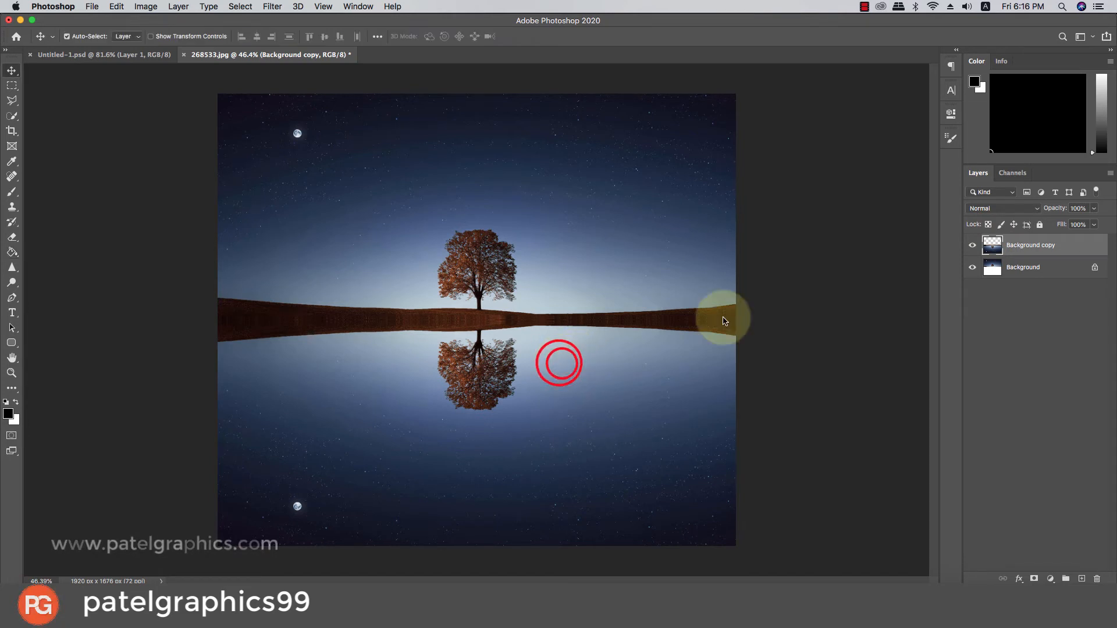
left_click(1038, 245)
left_click(974, 245)
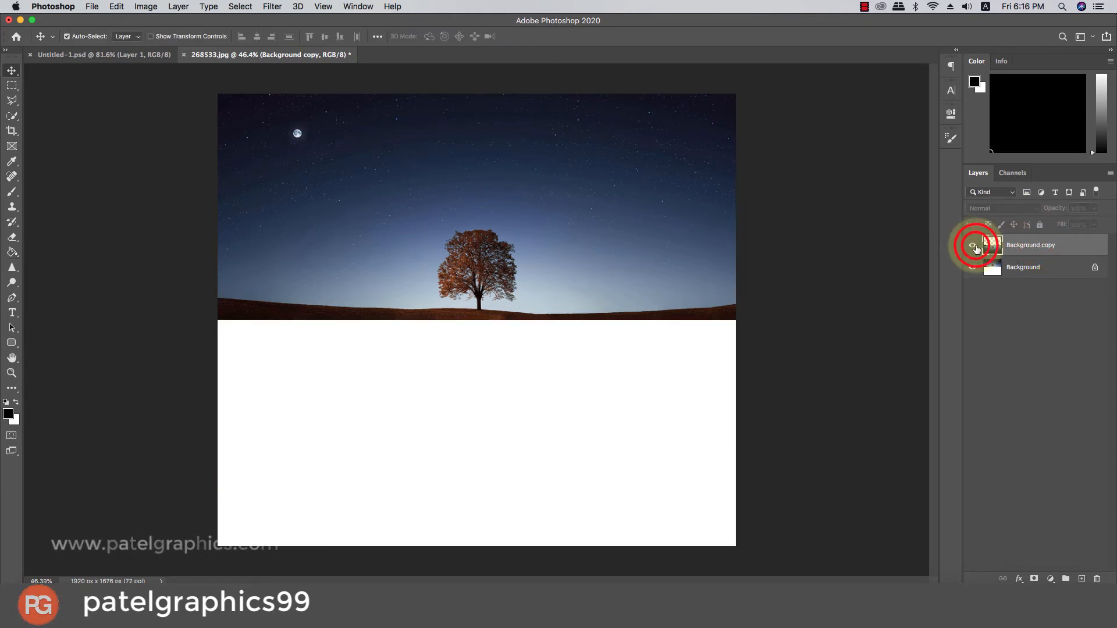
left_click(973, 245)
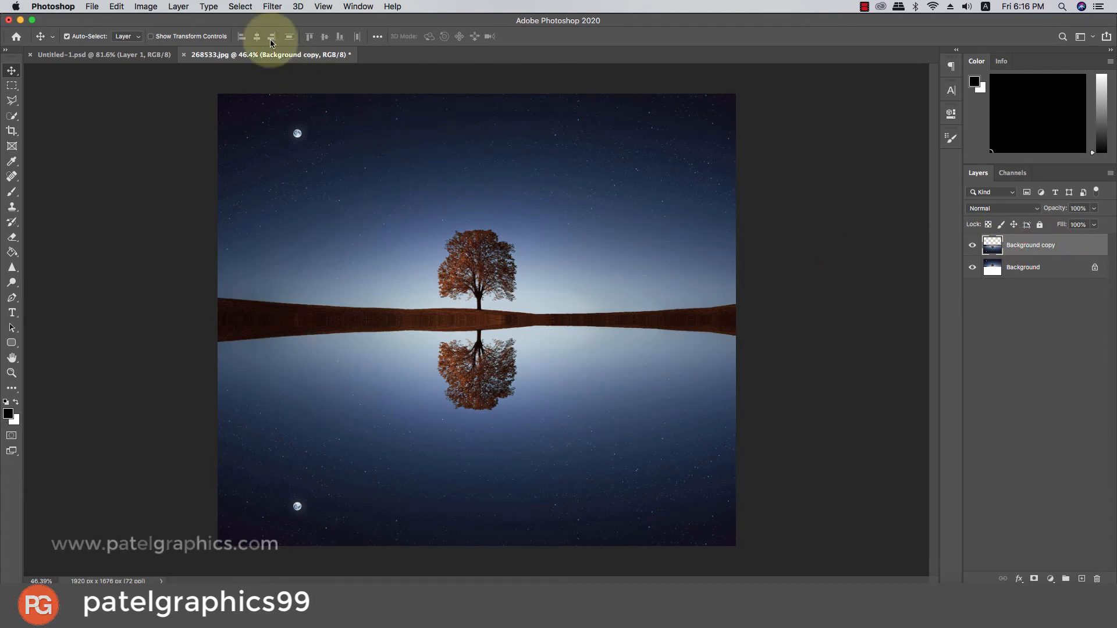
Step: Displace the Background copy layer with horizontal scale 10, vertical scale 40, Stretch To Fit and Repeat Edge Pixels, using Untitled-1.psd as the map
left_click(273, 6)
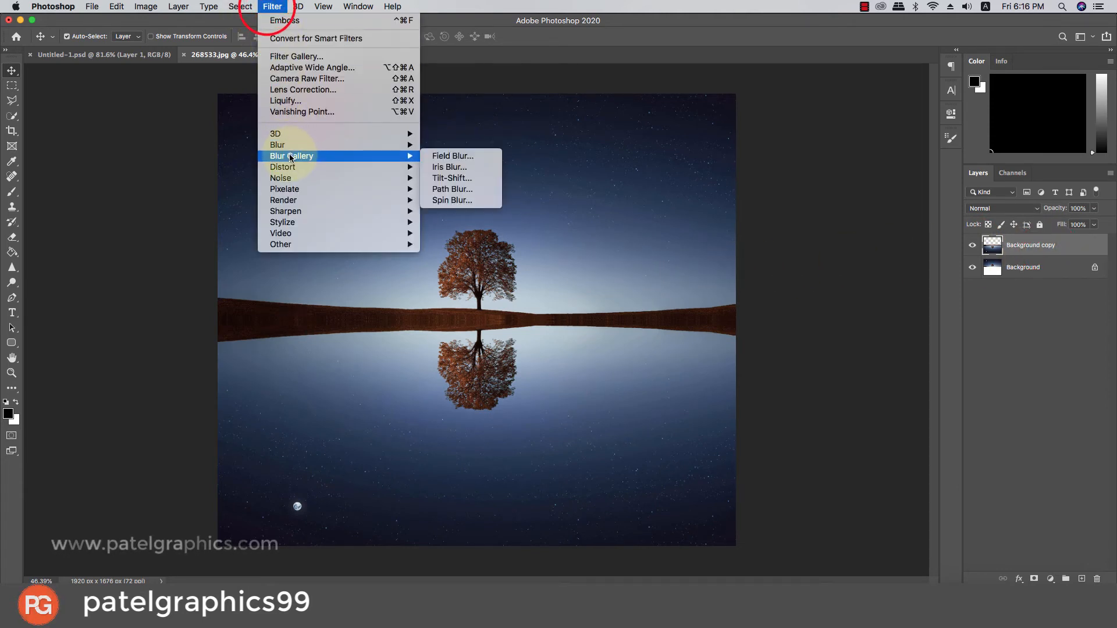
mouse_move(349, 167)
left_click(449, 168)
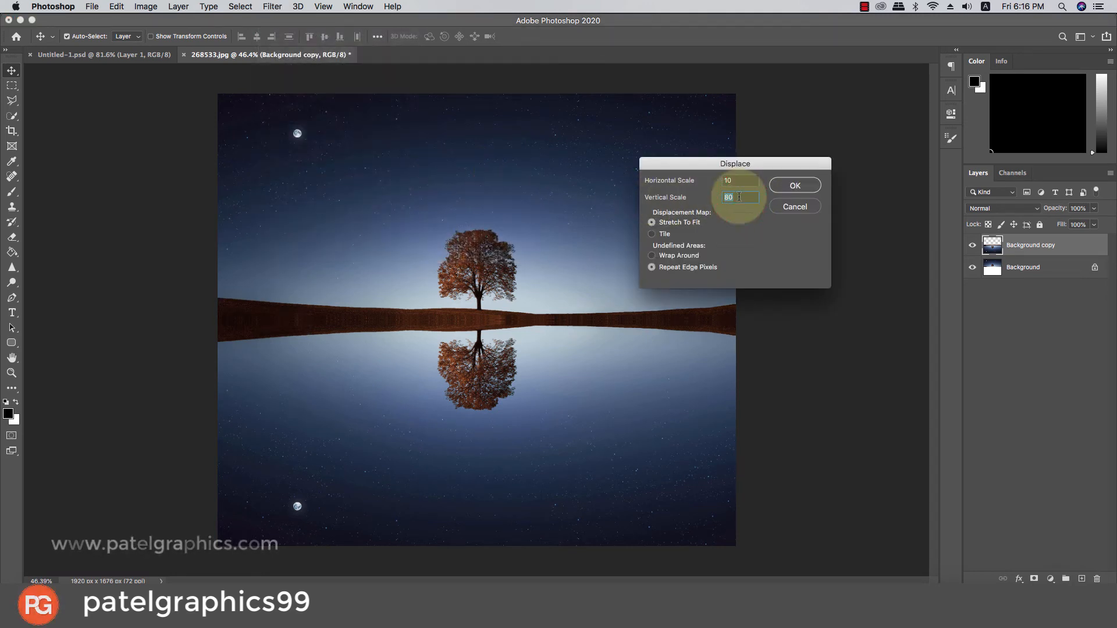
type("40")
left_click(779, 185)
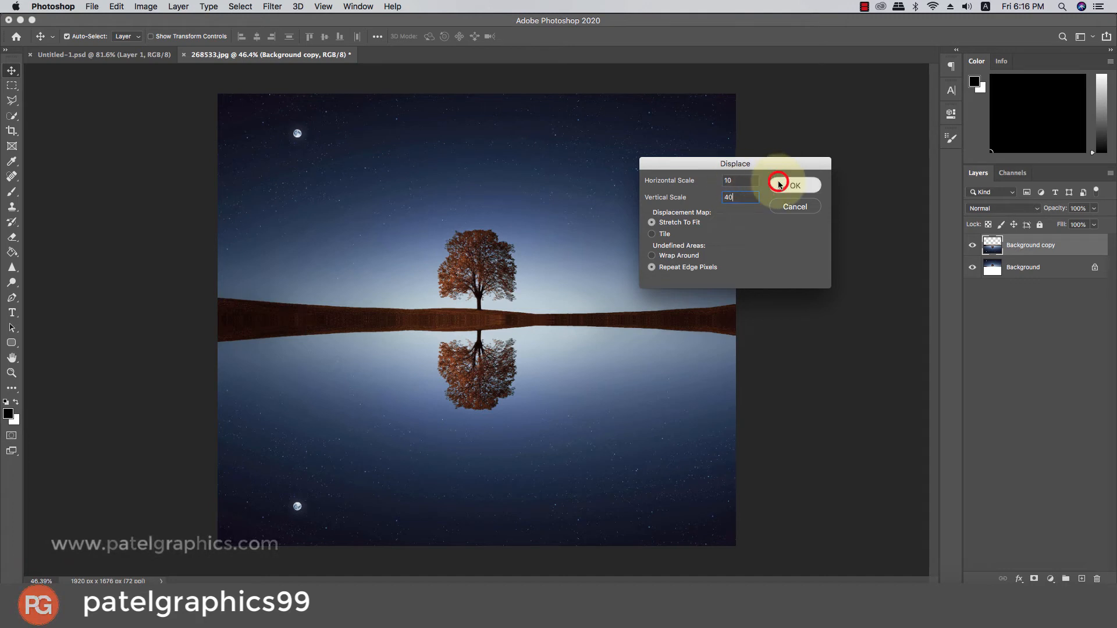
left_click(473, 150)
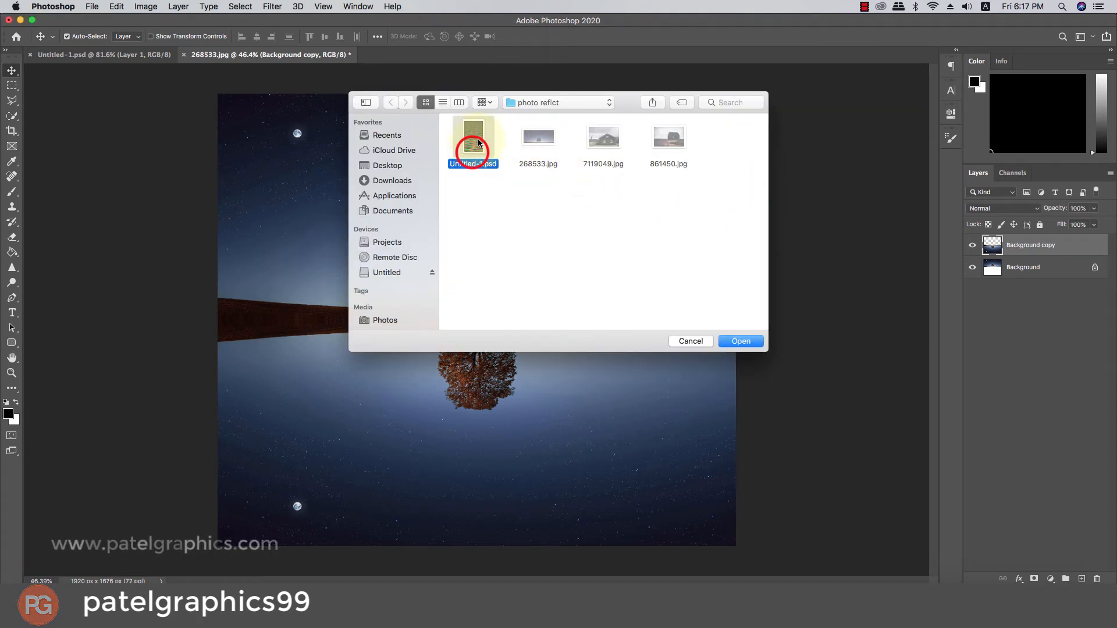
left_click(742, 342)
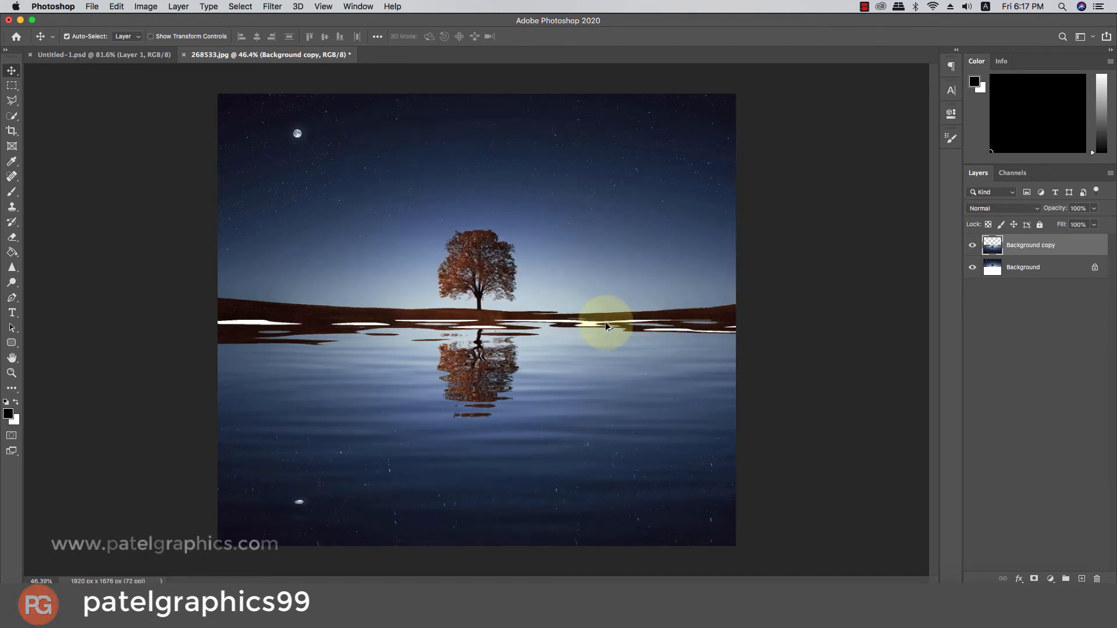
Step: Marquee-select the Background layer's full-width upper part down to the shoreline and copy it onto a new layer beneath Background copy
scroll(605, 323, "down", 3)
left_click(1006, 272)
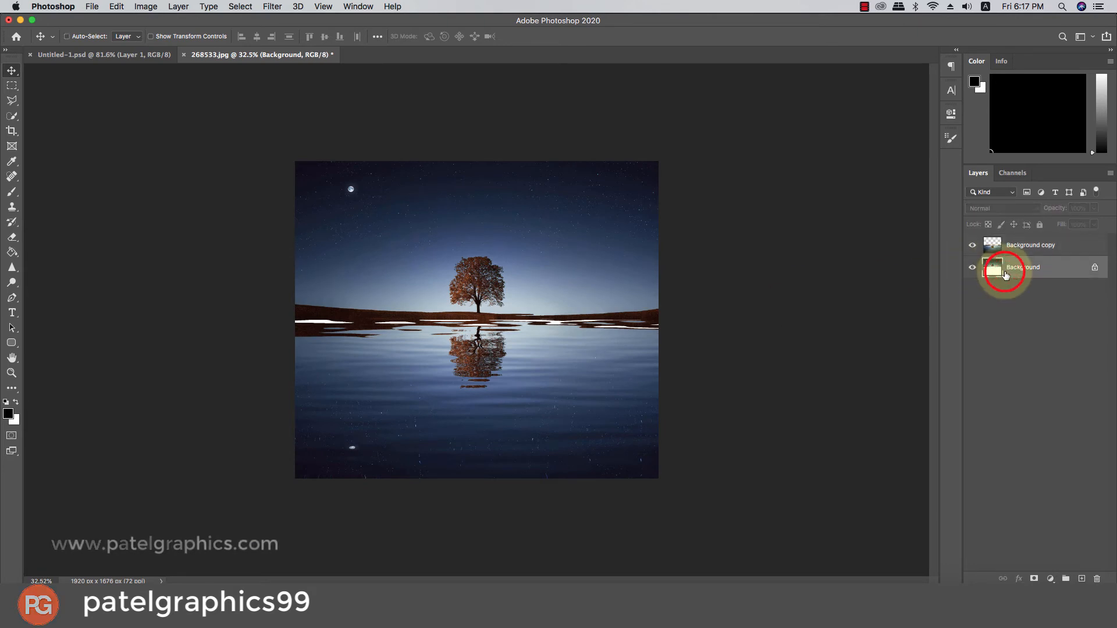
left_click(1009, 252)
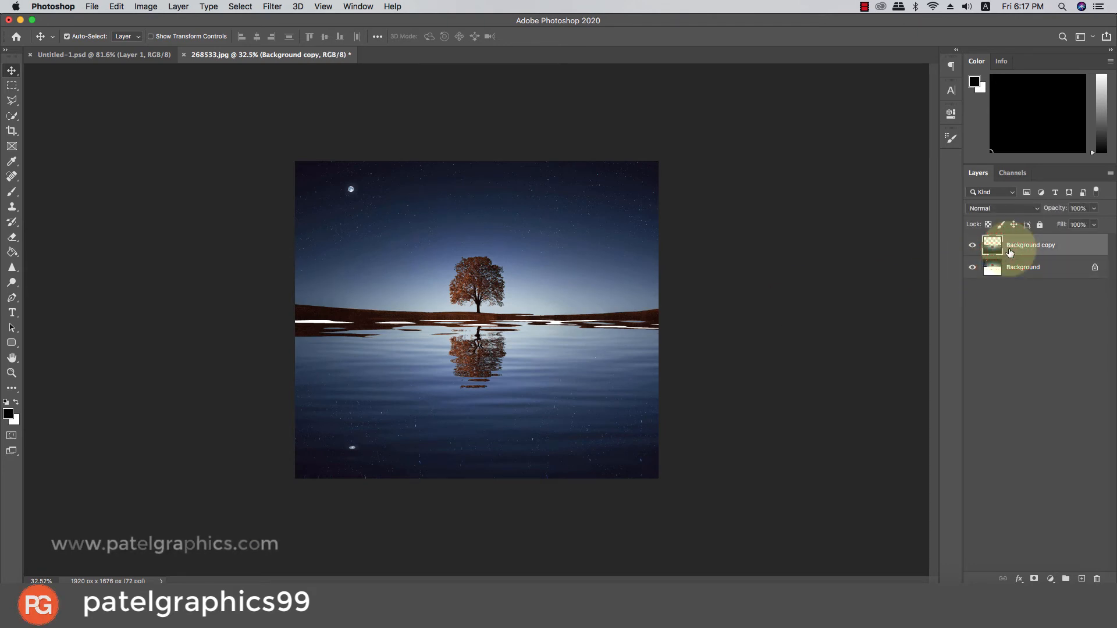
left_click(1023, 268)
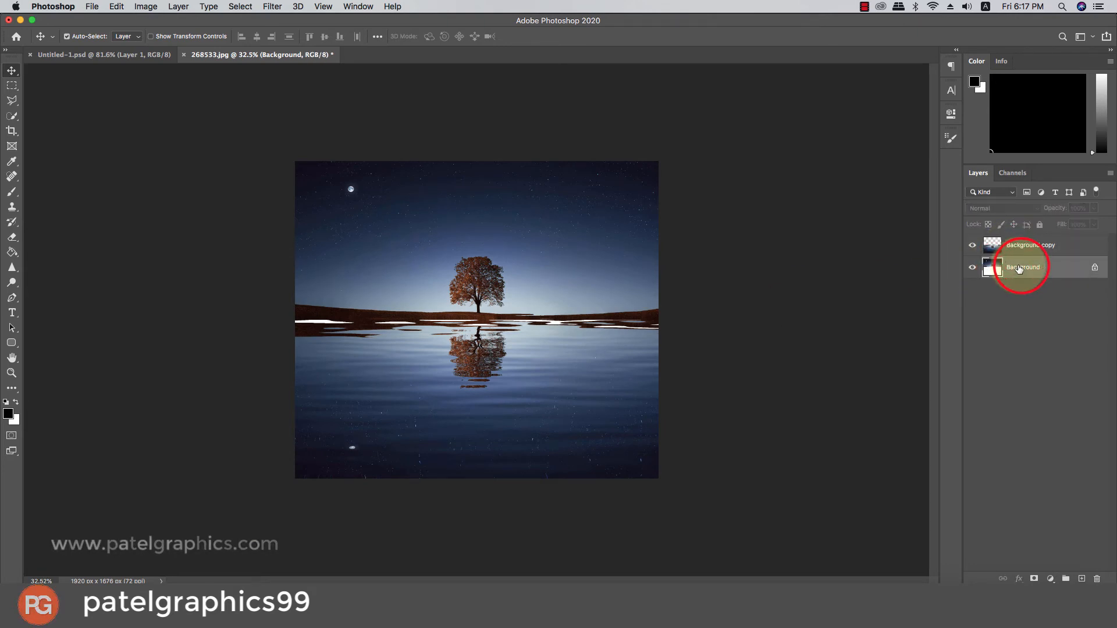
left_click(12, 86)
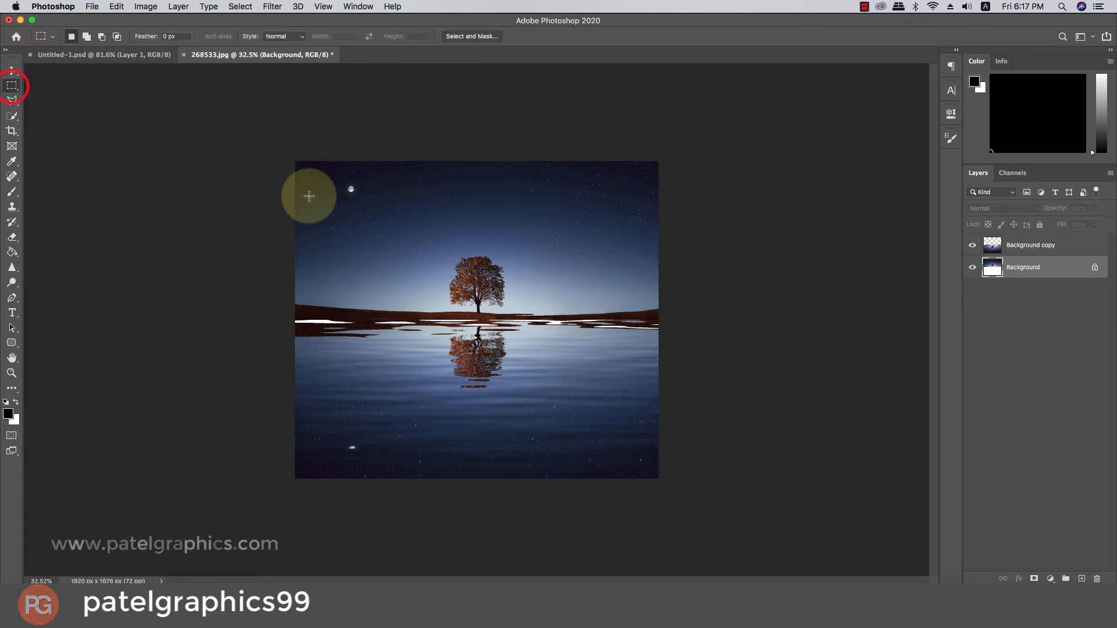
left_click_drag(283, 150, 680, 318)
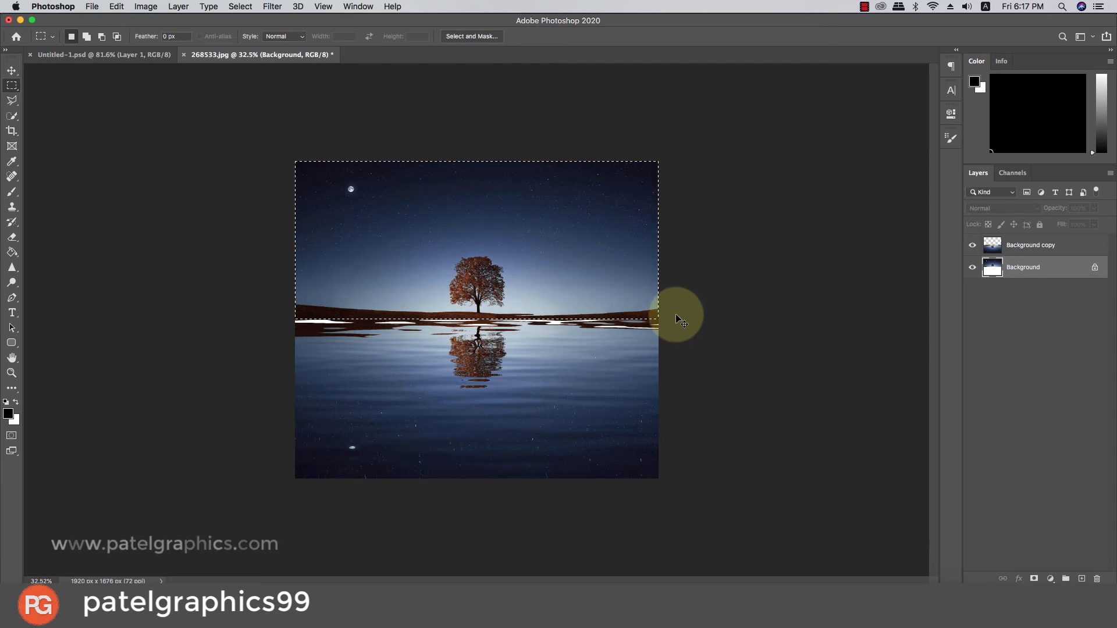
key("super+c")
key("super+v")
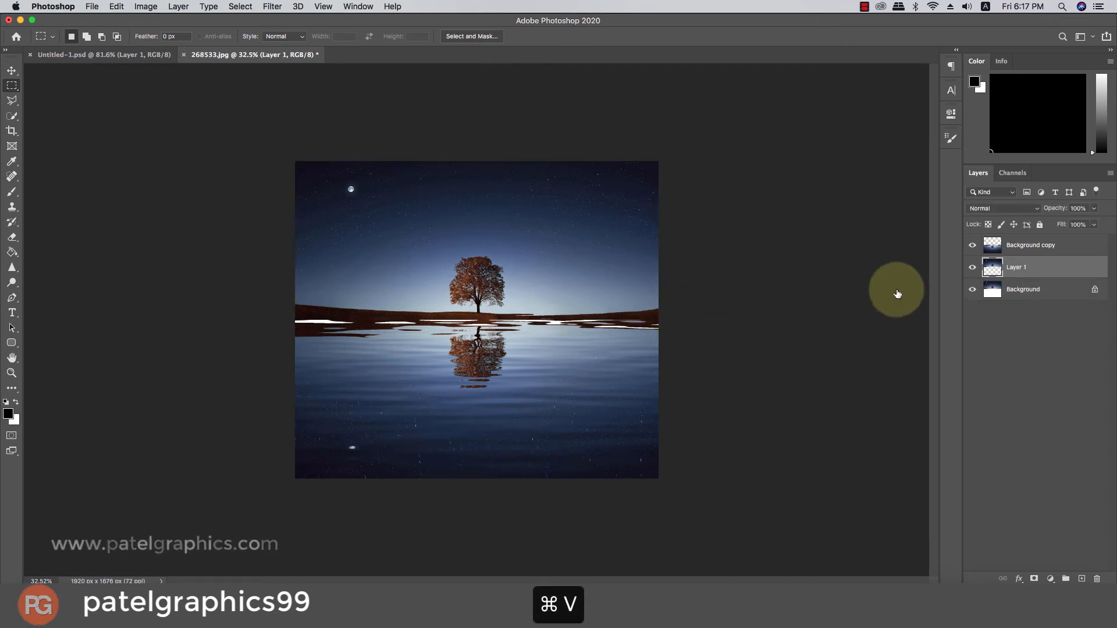
Step: Flip Layer 1 vertically and move it down over the lower half so its land edge meets the shoreline
key("super+t")
right_click(512, 242)
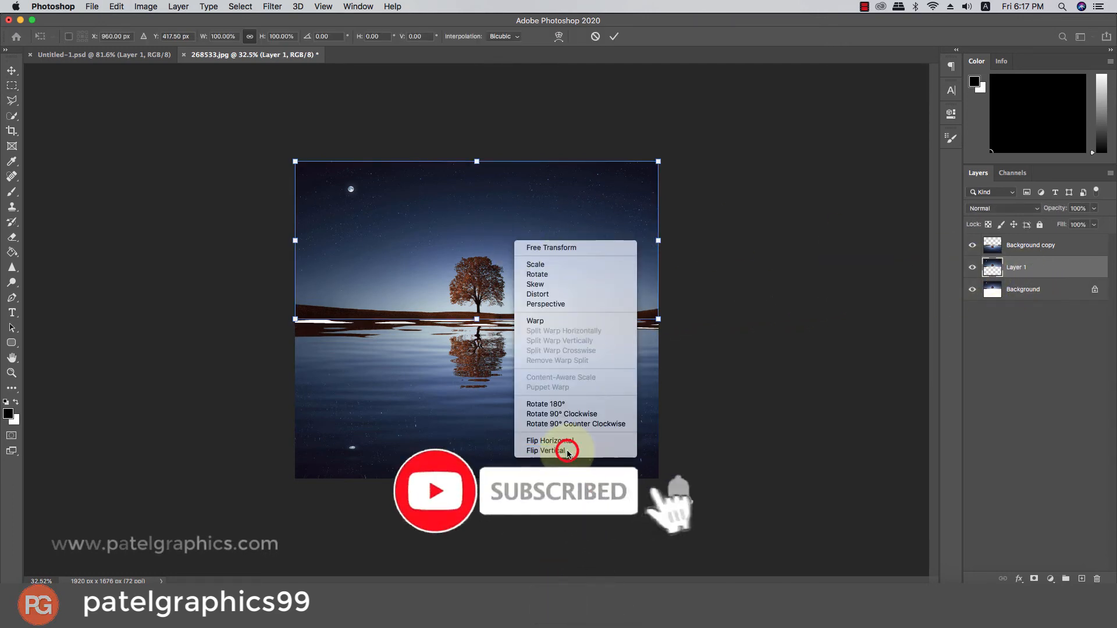
left_click(569, 452)
left_click_drag(553, 226, 564, 378)
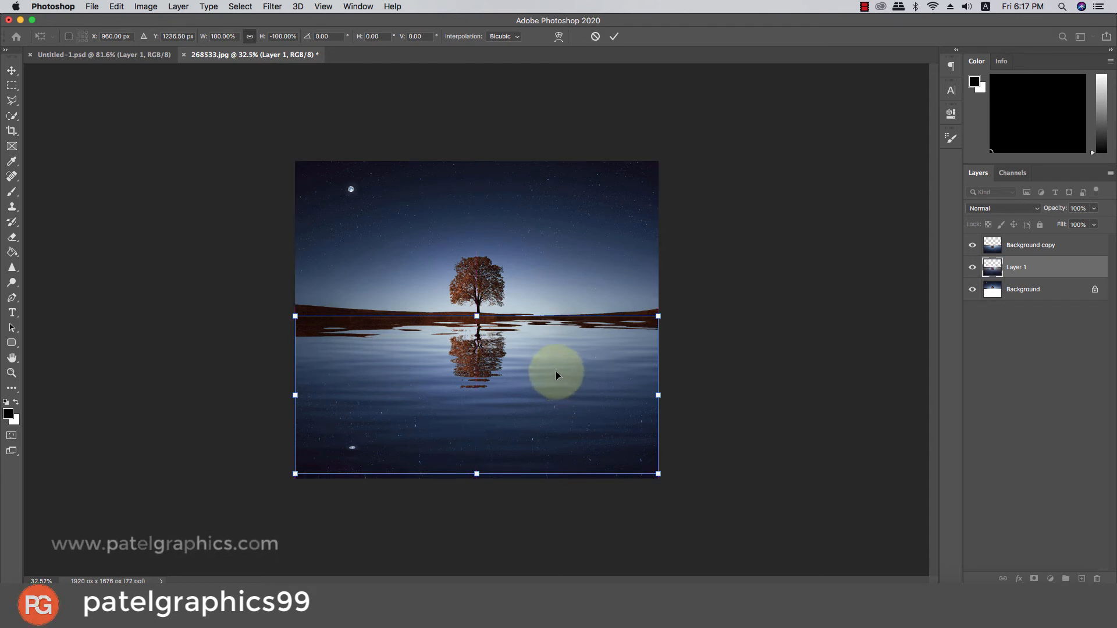
key("Return")
key("m")
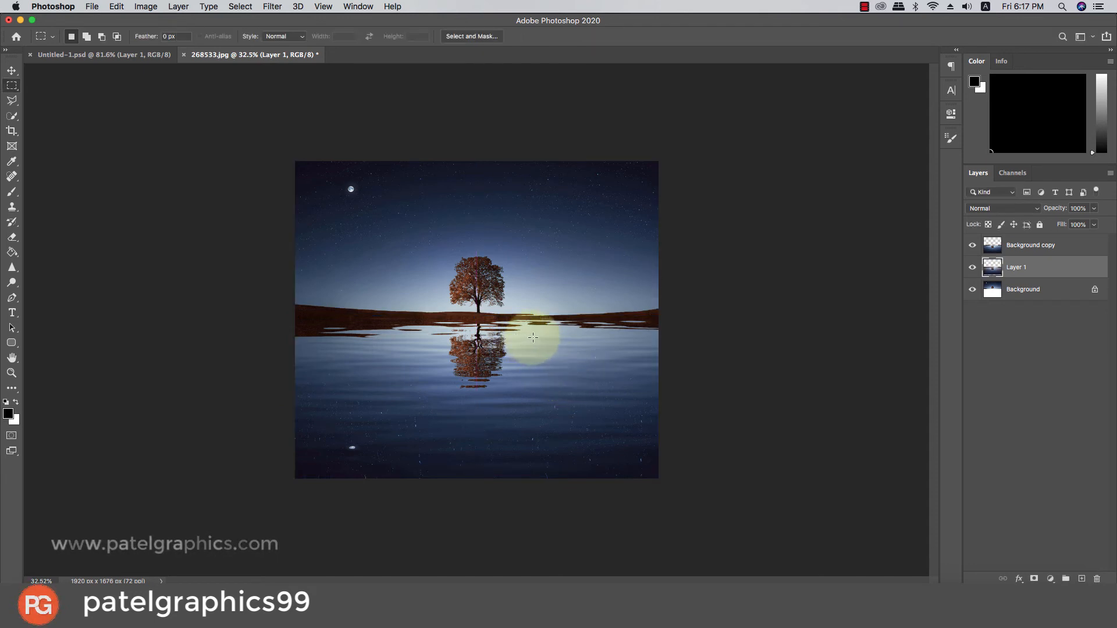
Step: Add a layer mask to the Background copy layer and check that layer by toggling its visibility off and on
left_click(989, 269)
left_click(996, 247)
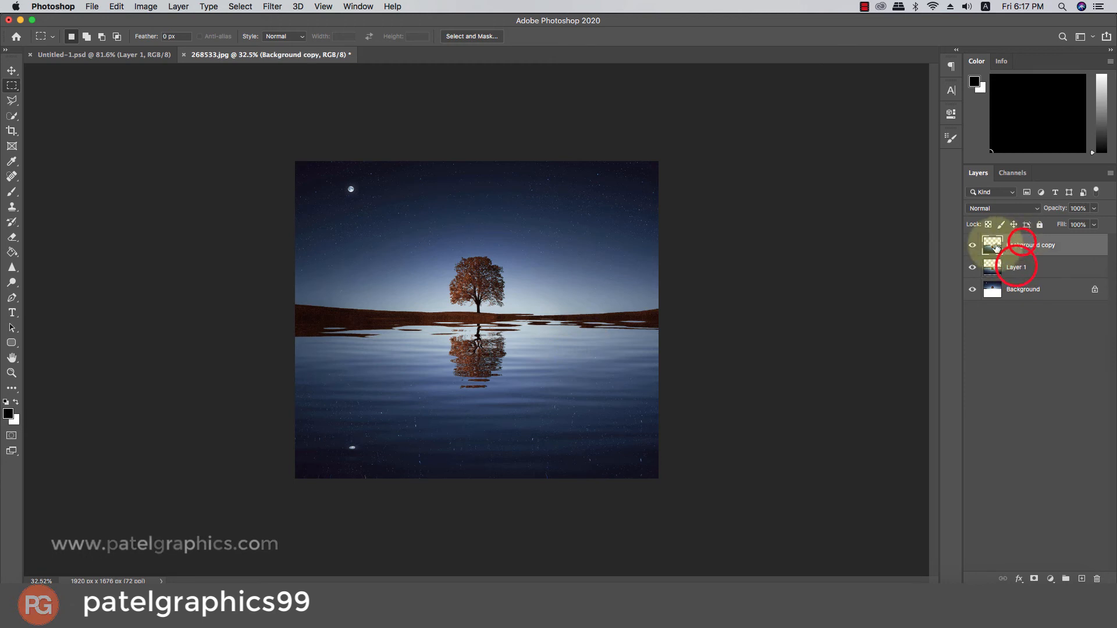
left_click(1035, 570)
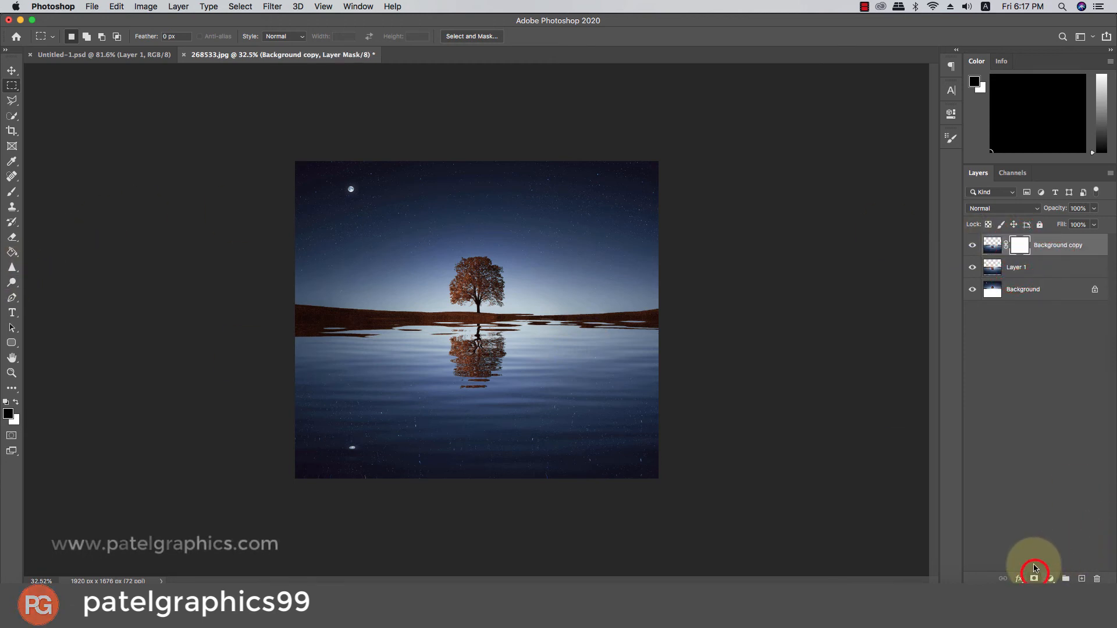
left_click(972, 243)
left_click(972, 243)
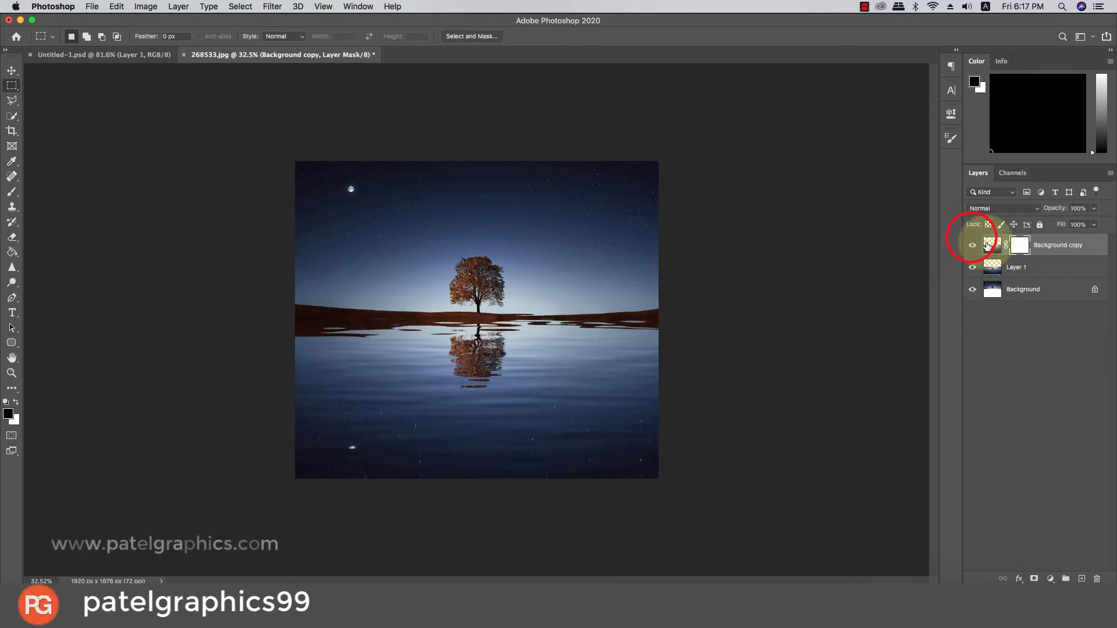
Step: Choose the Gradient tool, try a short downward black-to-transparent gradient across the shoreline on the Background copy's image, and undo it
left_click(1062, 245)
scroll(464, 310, "up", 3)
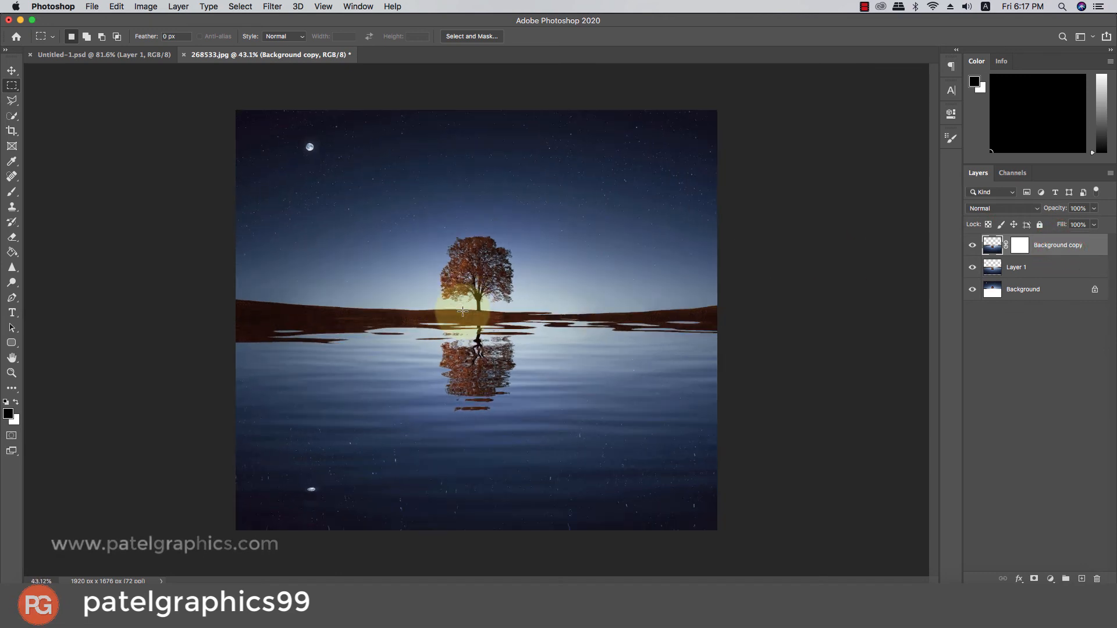
scroll(459, 309, "down", 1)
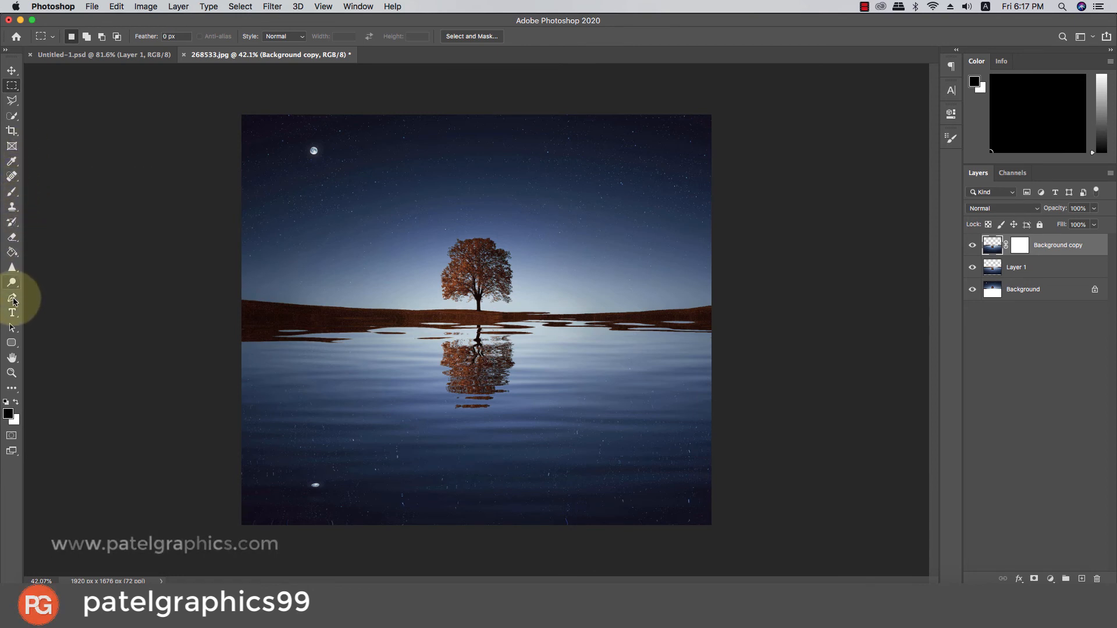
left_click(11, 252)
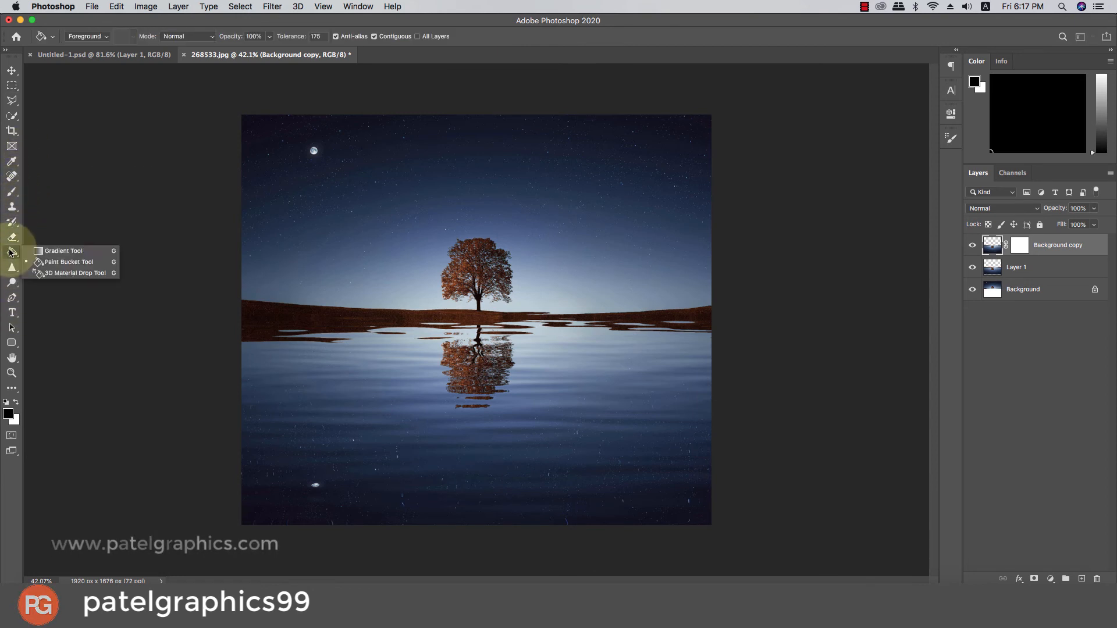
left_click(61, 251)
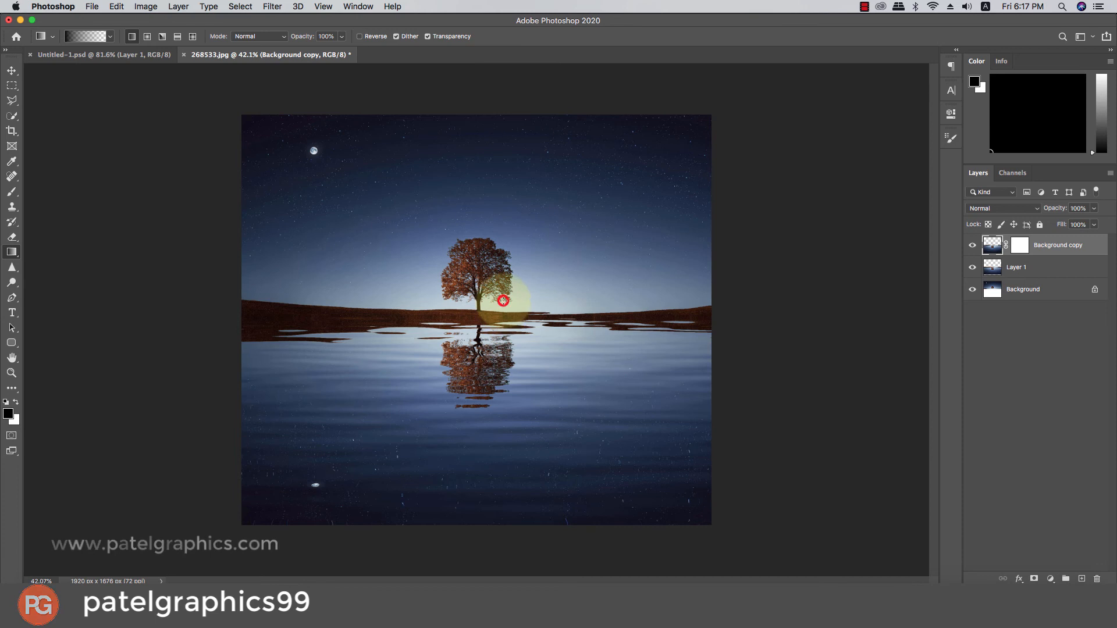
left_click_drag(504, 301, 502, 352)
key("super+z")
Step: Hide the rippled shoreline edge with a short downward black-to-transparent linear gradient on the Background copy's layer mask
left_click(1018, 246)
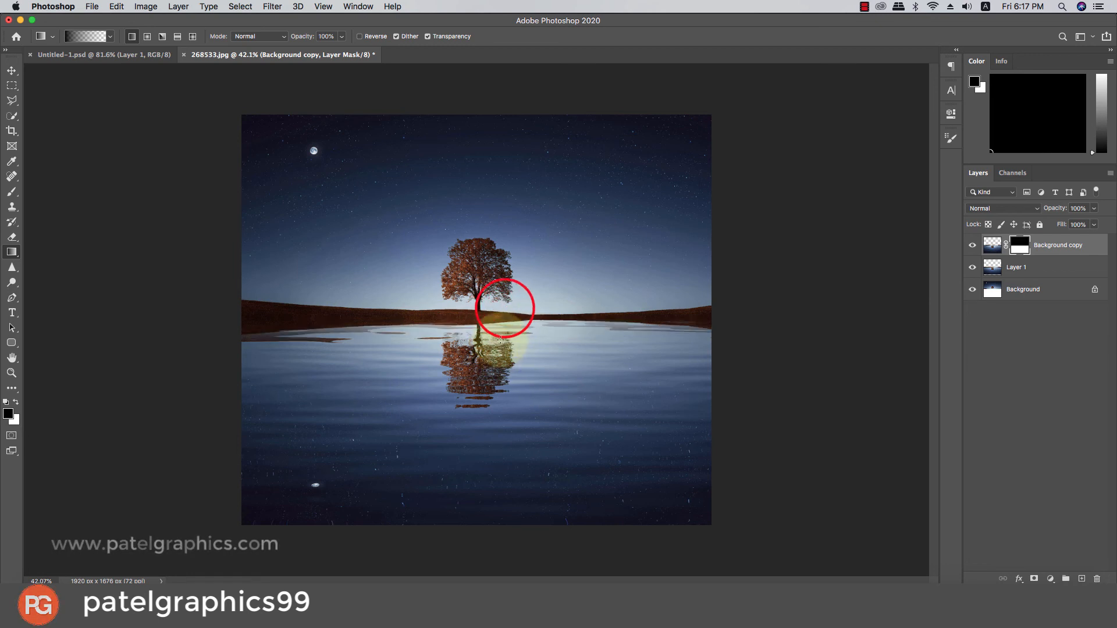
left_click_drag(498, 311, 499, 355)
scroll(495, 350, "down", 5)
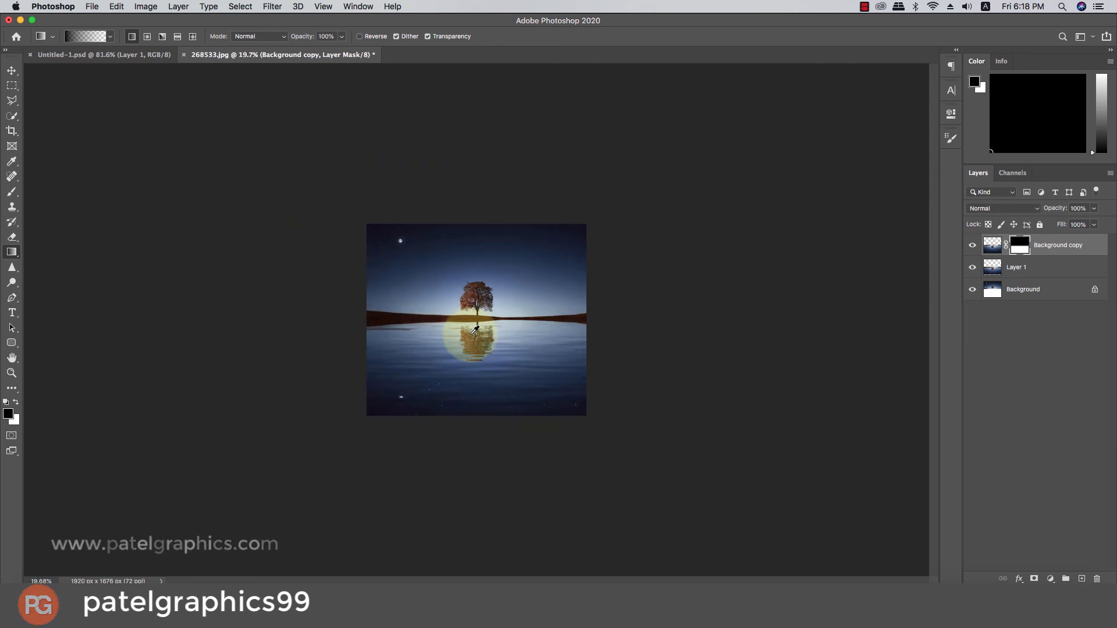
scroll(474, 329, "up", 3)
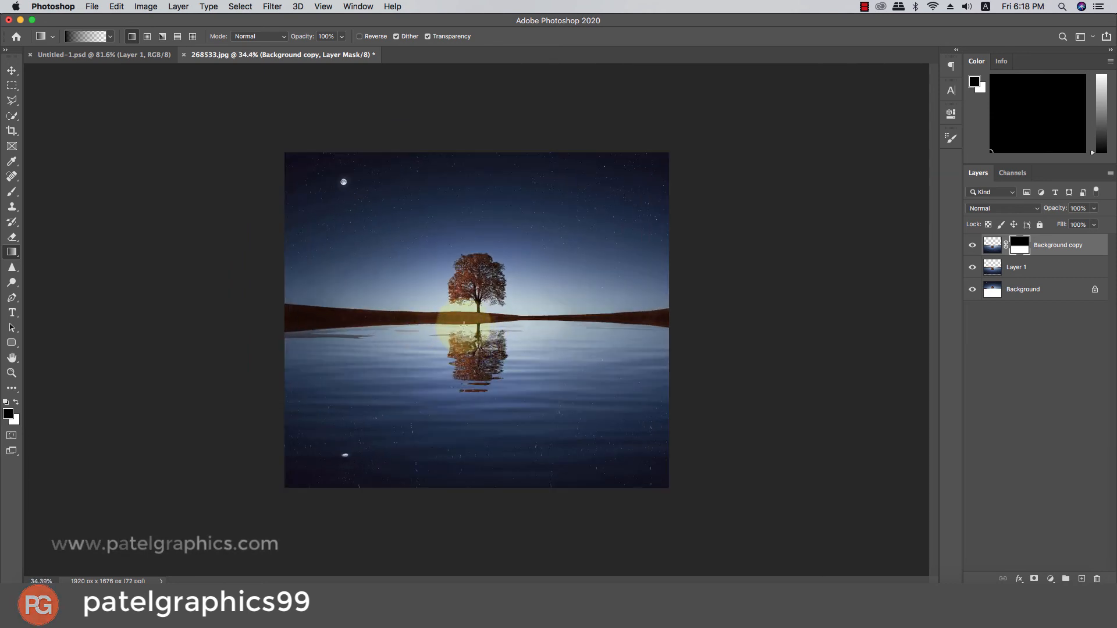
Step: Check the masked reflection by toggling the Background copy's visibility off and on, and add a new empty layer above it
key("v")
left_click(1033, 268)
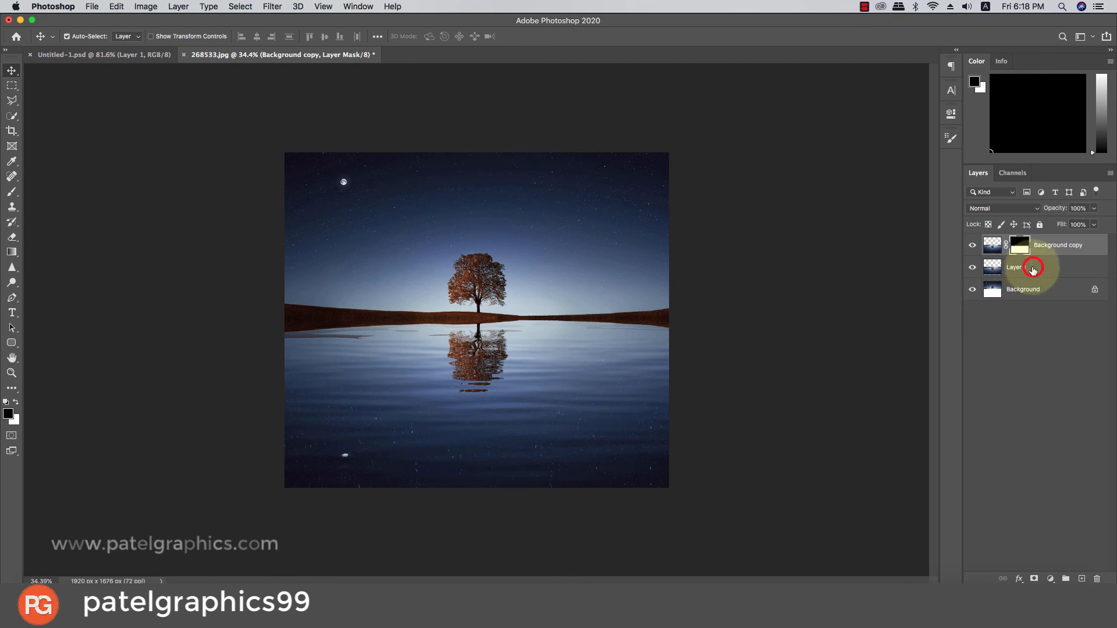
mouse_move(1033, 270)
left_mouse_down()
mouse_move(939, 280)
mouse_move(1022, 265)
left_mouse_up()
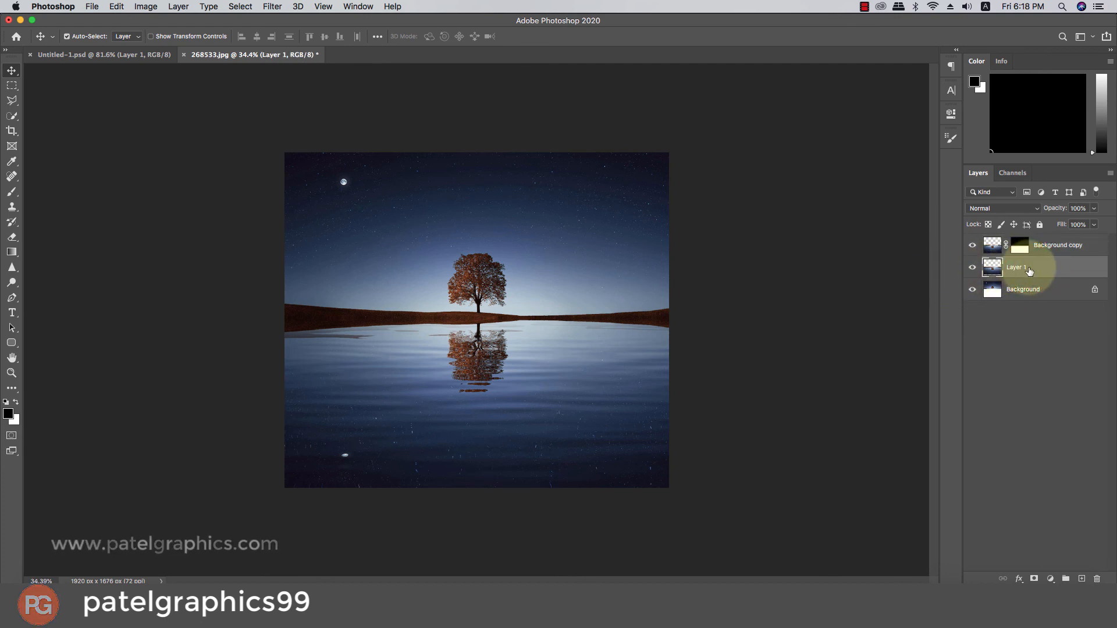
left_click(1072, 251)
left_click(972, 245)
left_click(973, 245)
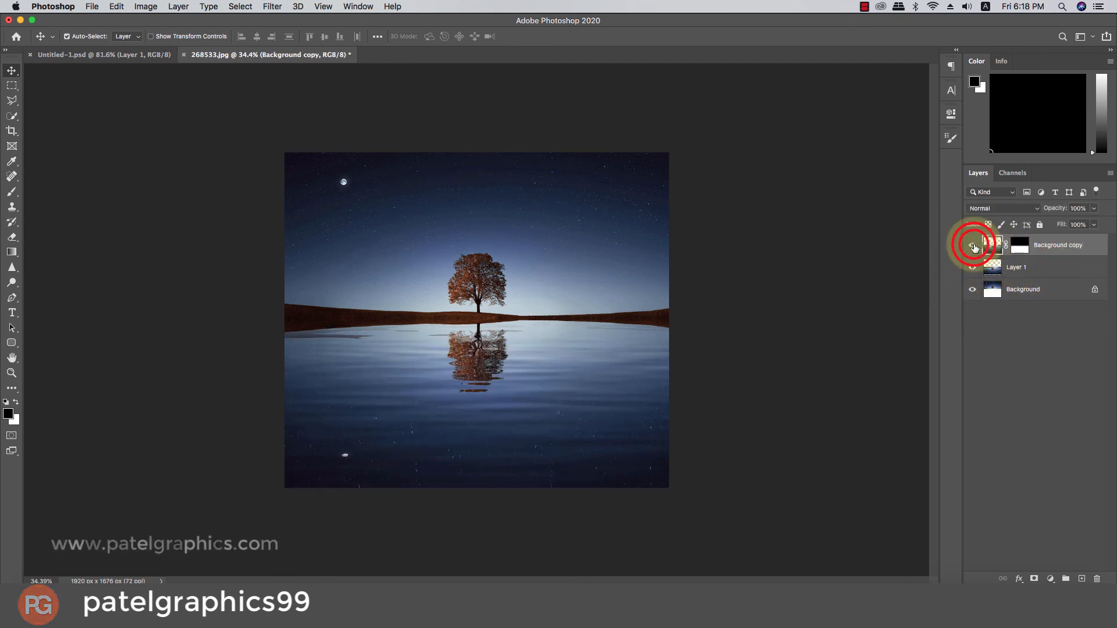
left_click(1082, 579)
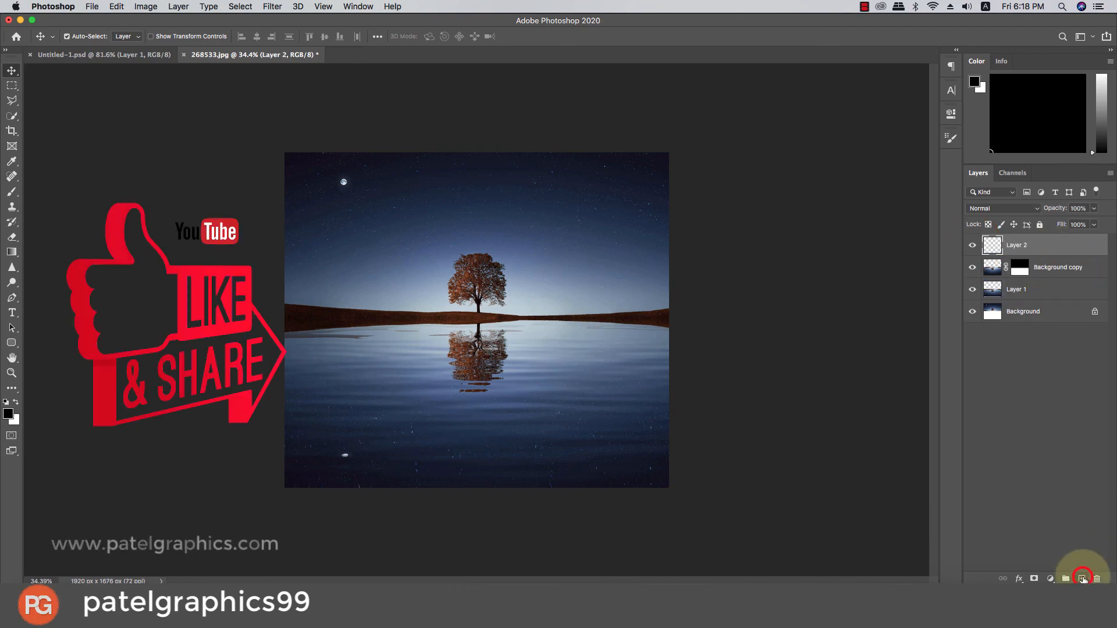